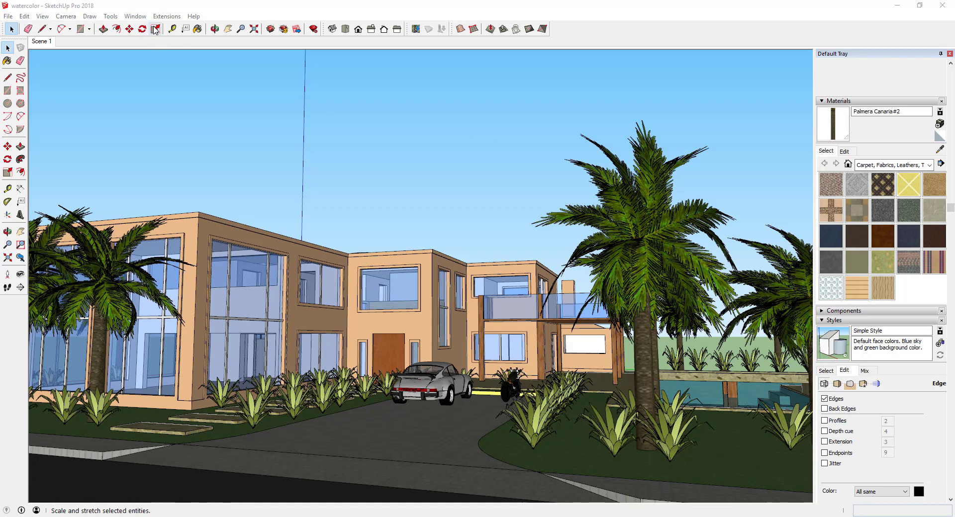
Step: Open the AmbientOcclusion Ex Material Editor and move it clear of the house into the sky area
click(167, 16)
mouse_move(171, 28)
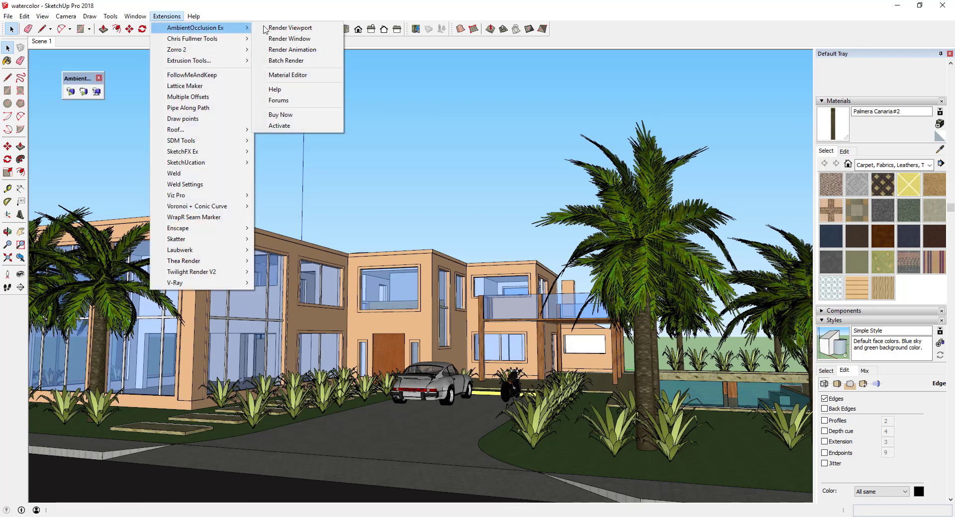
click(304, 76)
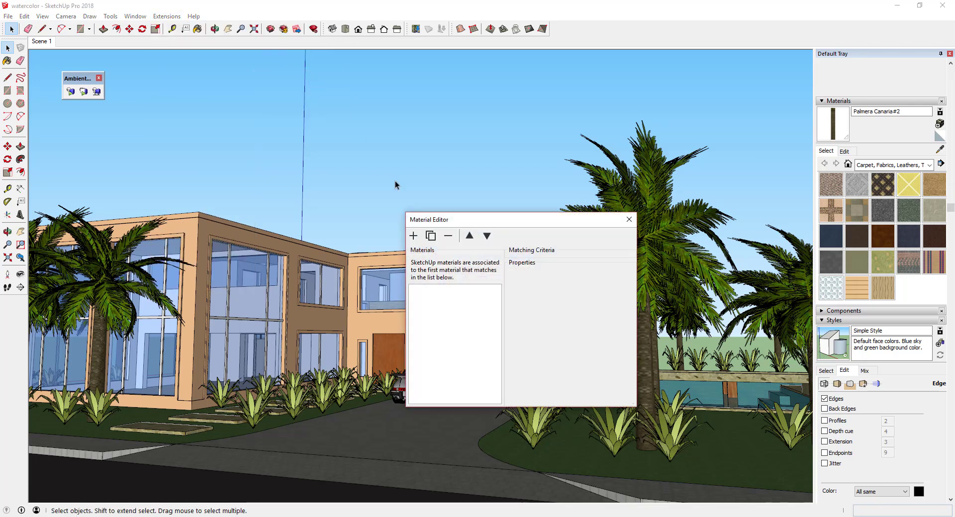
drag(482, 225, 641, 99)
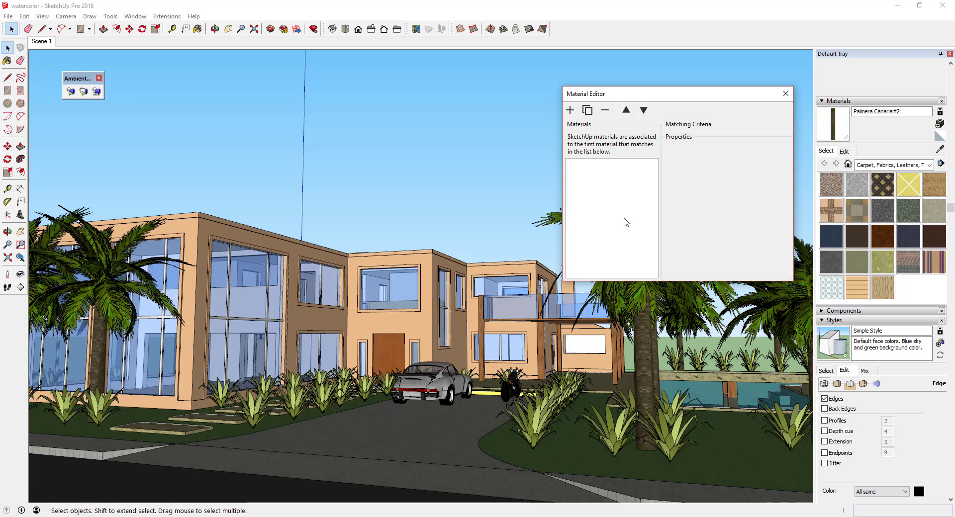
Step: Render the viewport with AmbientOcclusion and set its environment to SkyCloudy.hdr
click(74, 93)
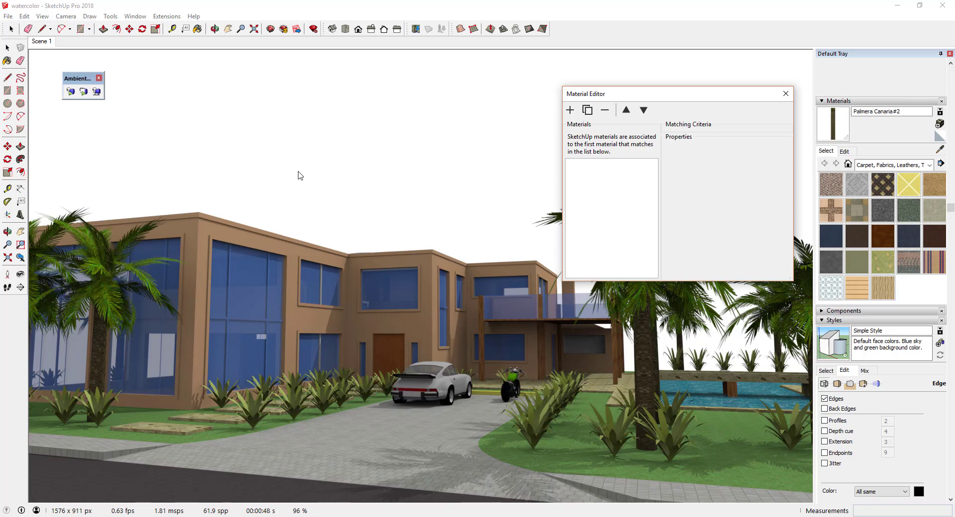
right_click(298, 172)
mouse_move(343, 218)
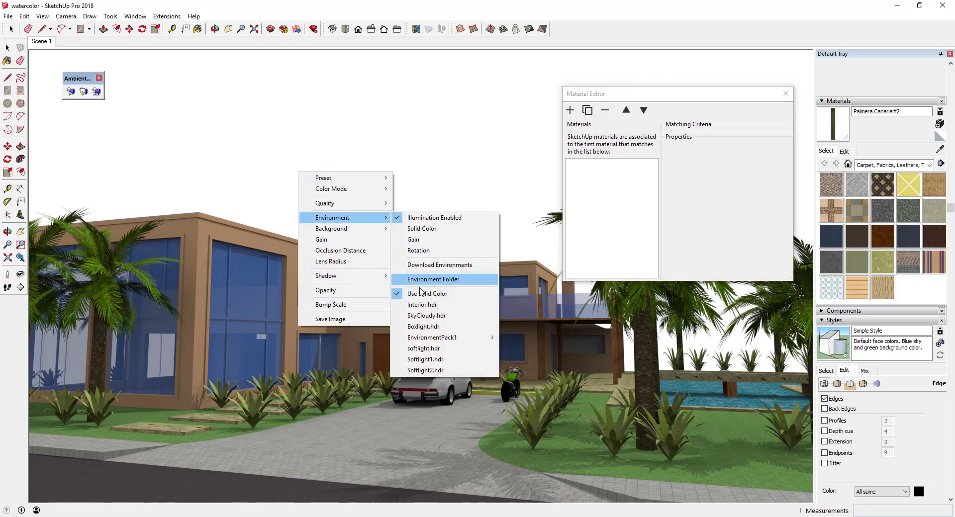
click(431, 317)
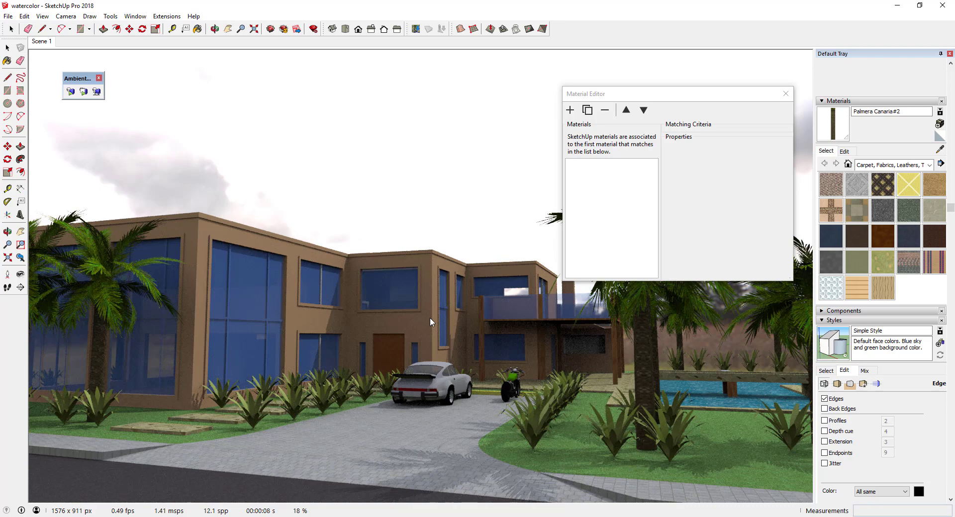
Step: Open the download source for additional render environments
right_click(290, 186)
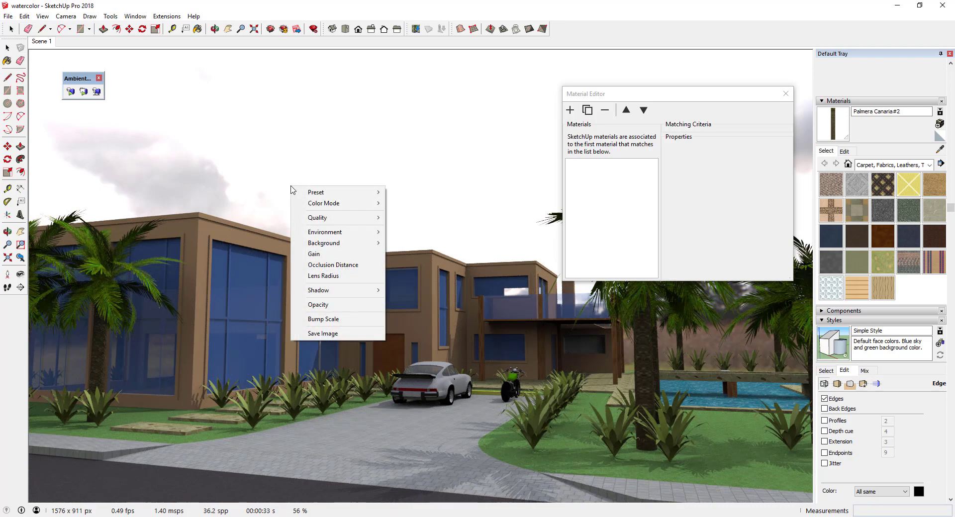
mouse_move(324, 234)
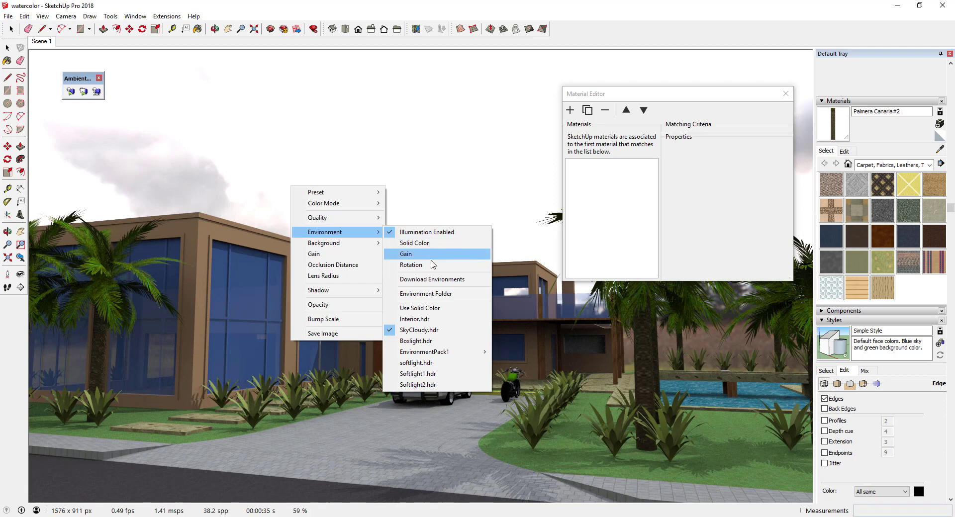
click(434, 280)
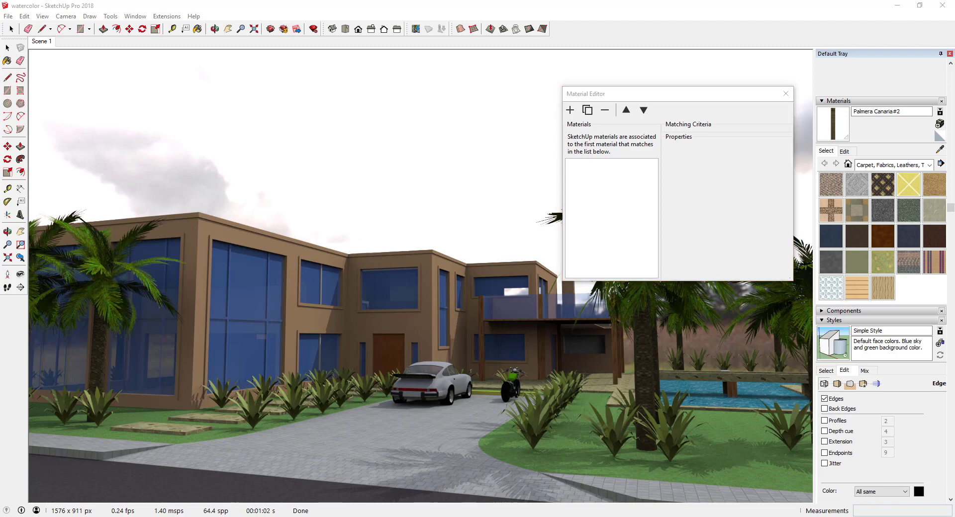
Step: Add a new render material in the Material Editor and name it Water
click(569, 110)
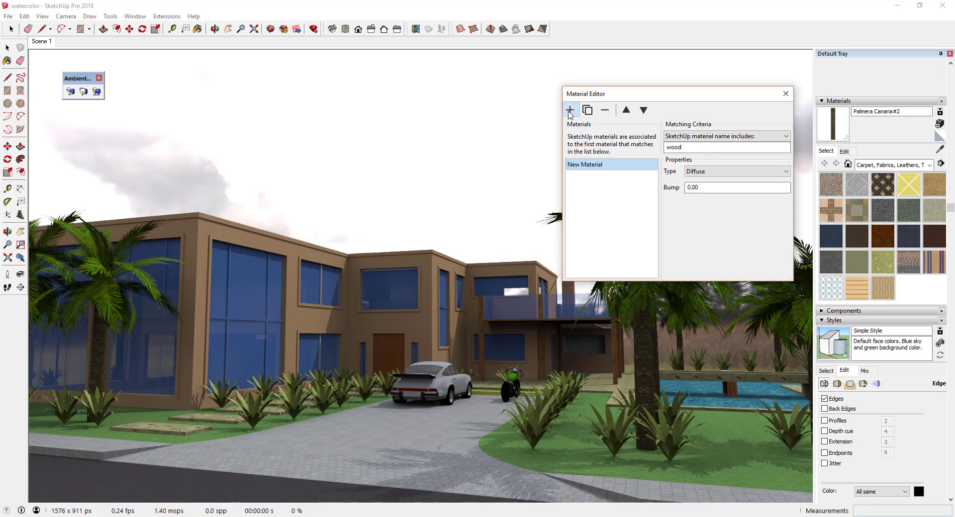
click(601, 166)
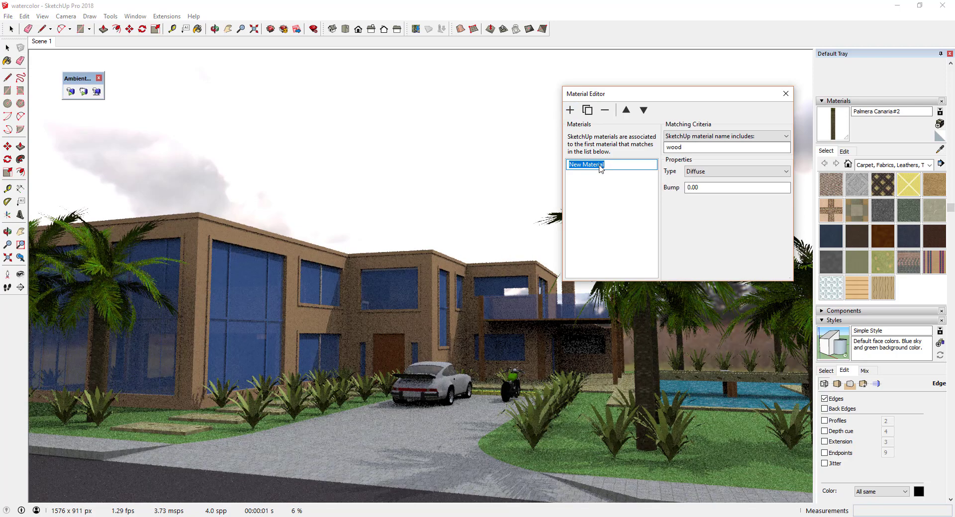
text(Wood)
key(Return)
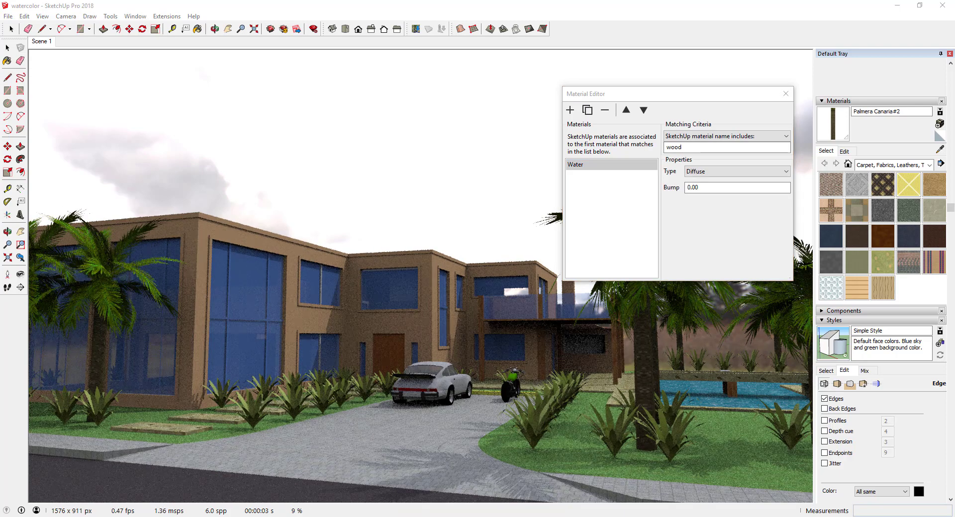
Step: Sample the swimming pool's water surface to check its SketchUp material name, and restart the viewport render
click(600, 167)
click(940, 149)
click(749, 399)
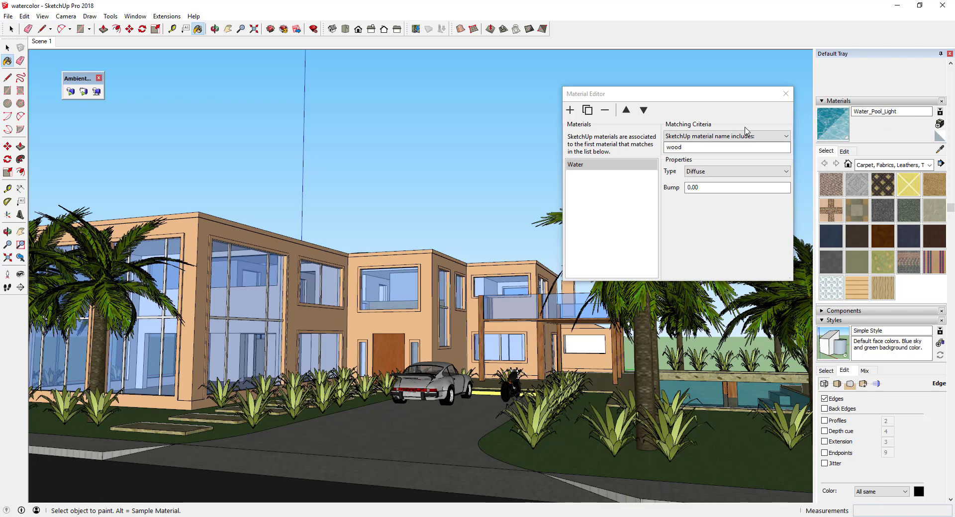
click(645, 98)
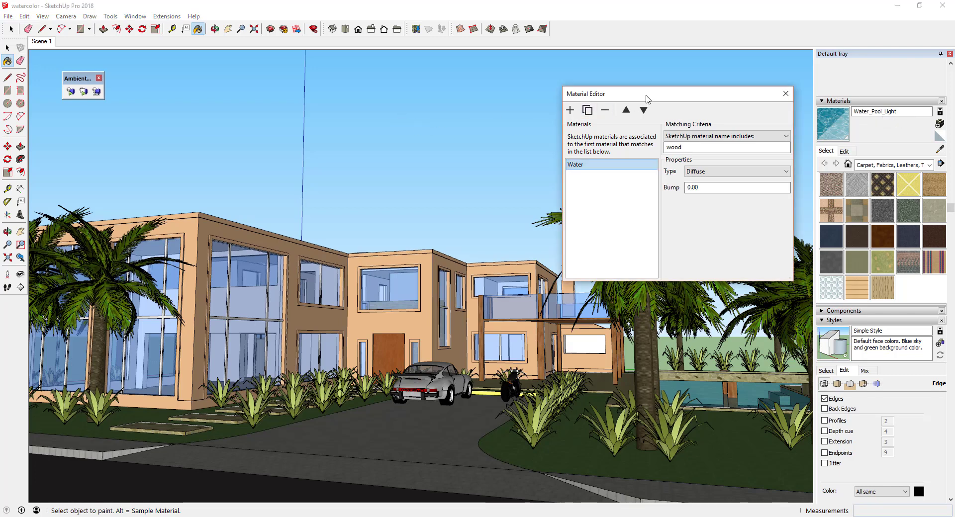
click(71, 92)
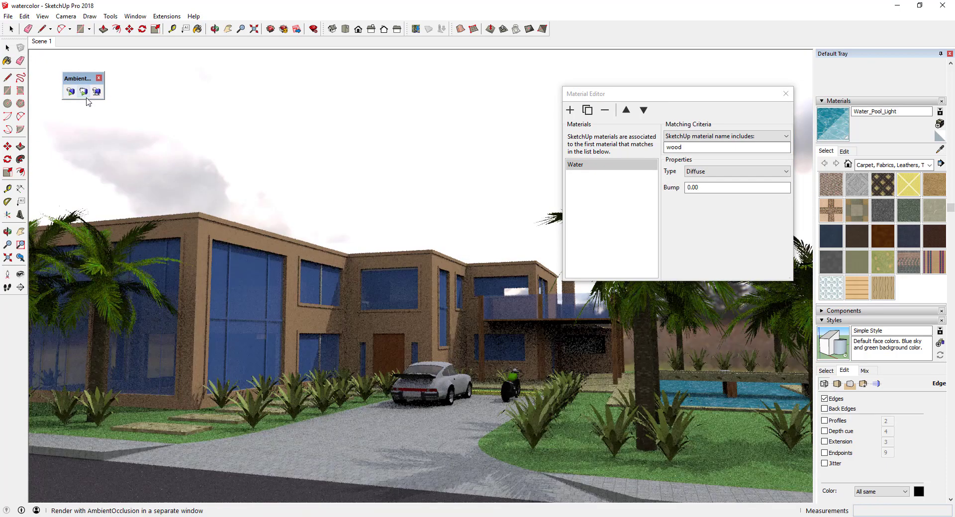
Step: Make the Water material apply to SketchUp materials whose name includes "water"
click(755, 138)
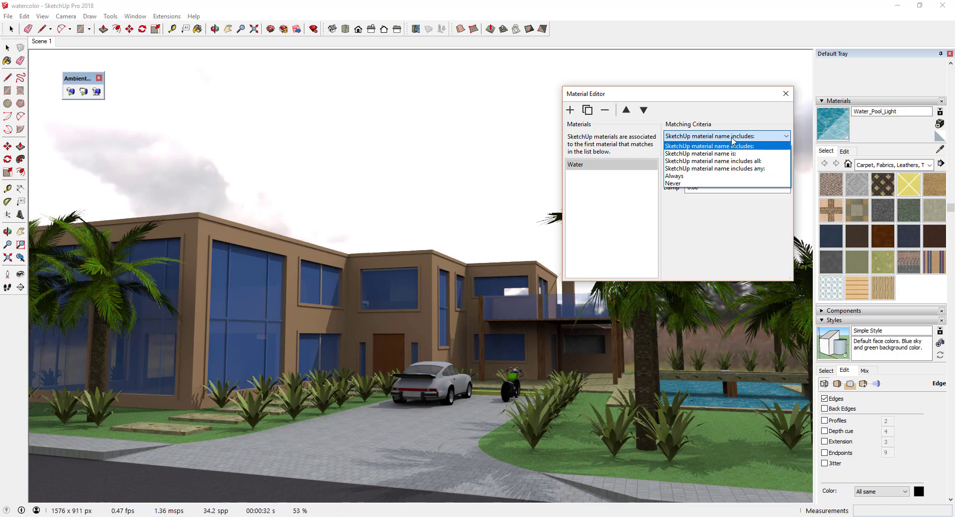
click(702, 147)
double_click(691, 148)
text(water)
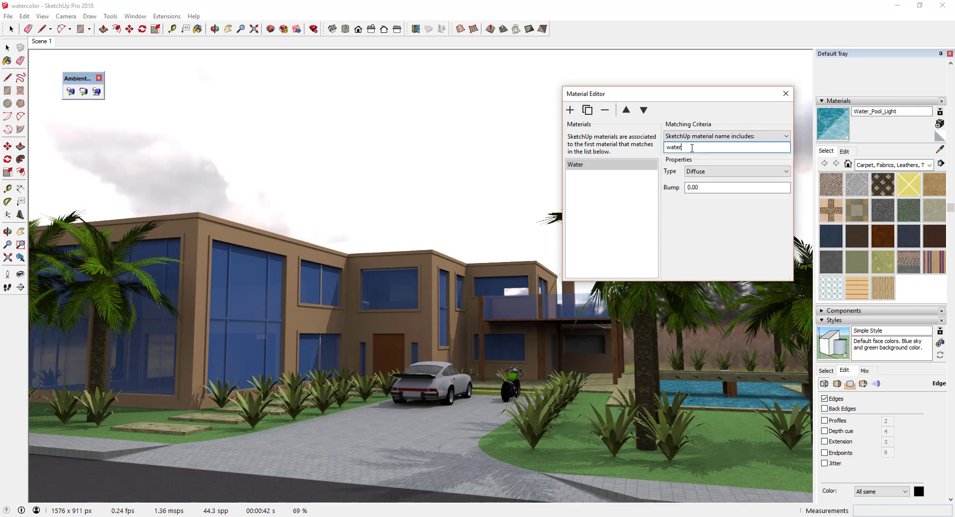
key(Return)
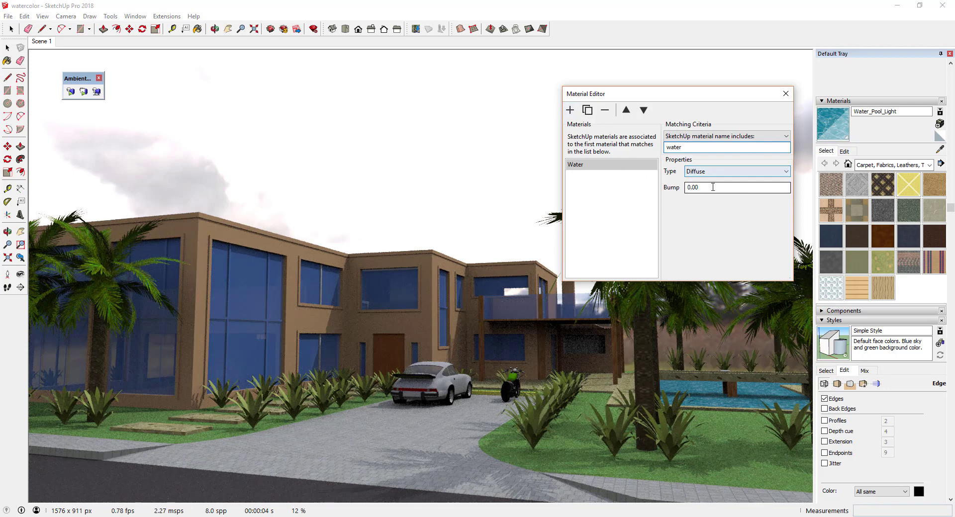
Step: Try the Auto, Thin Dielectric and Thick Dielectric types on the Water material
click(723, 174)
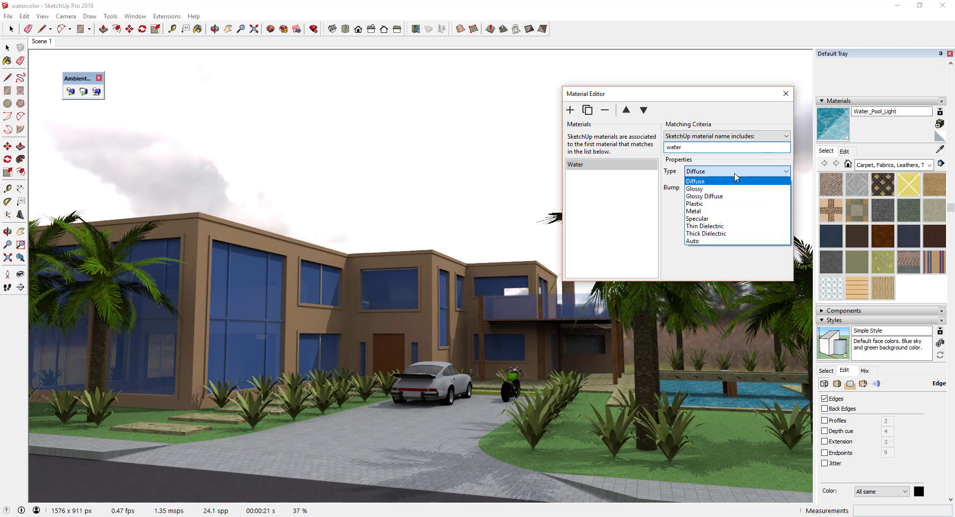
click(701, 242)
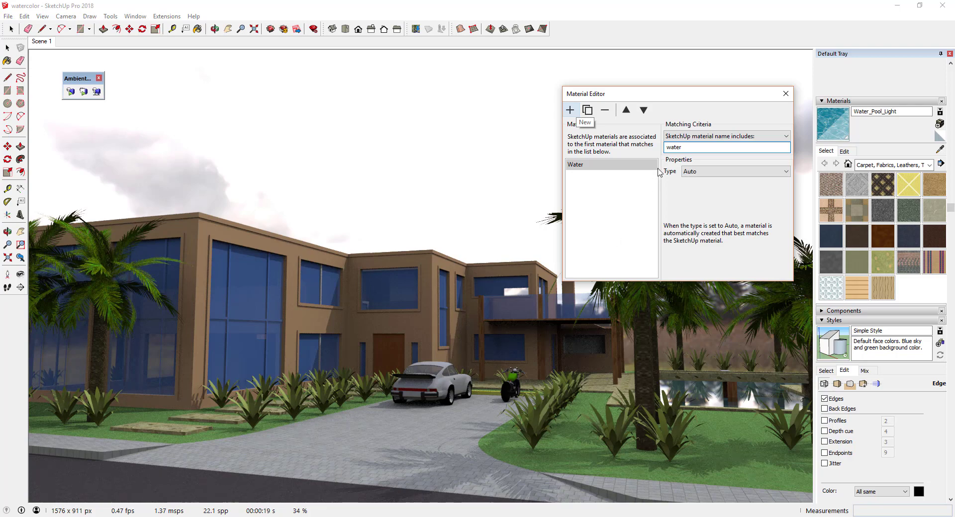
click(701, 172)
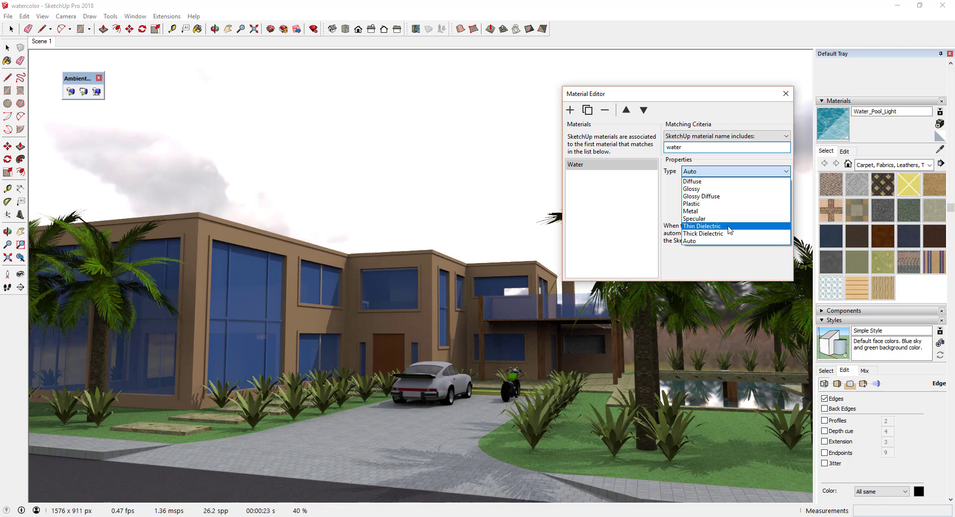
click(729, 227)
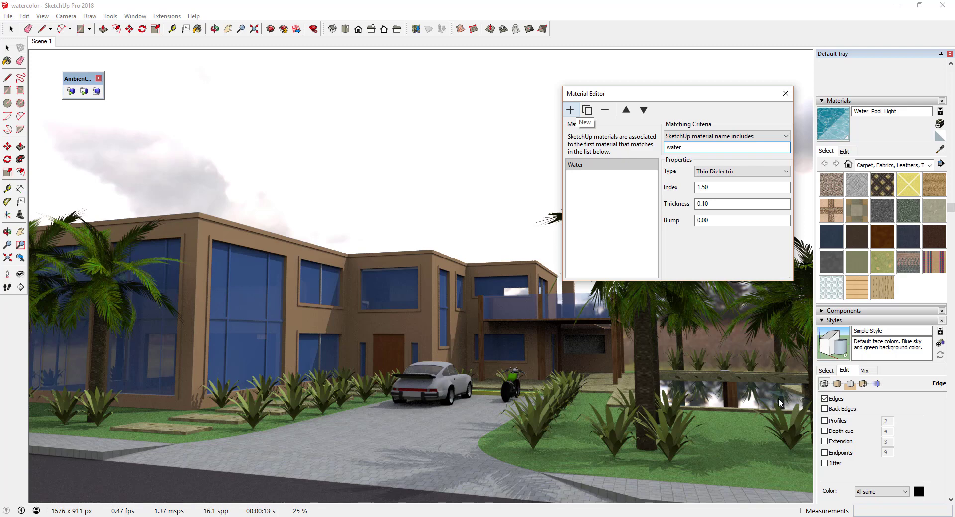
click(738, 174)
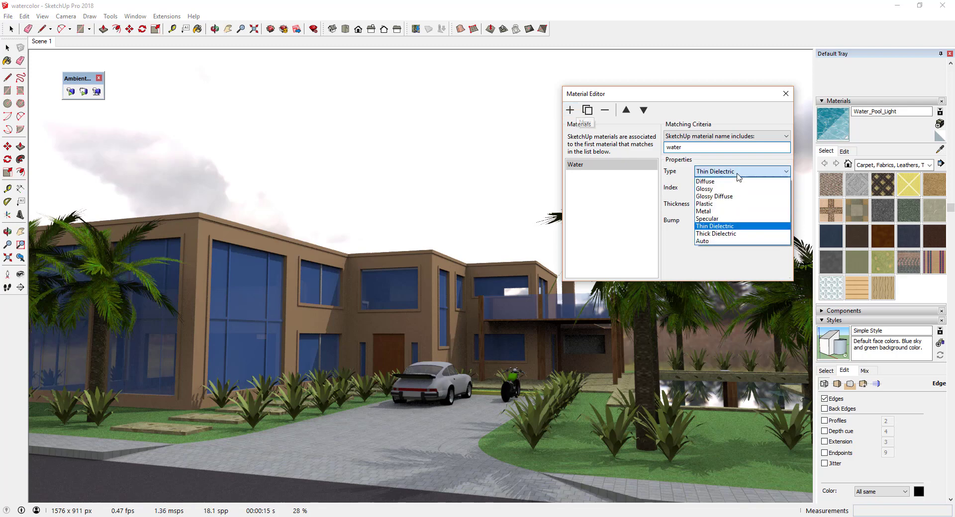
click(731, 234)
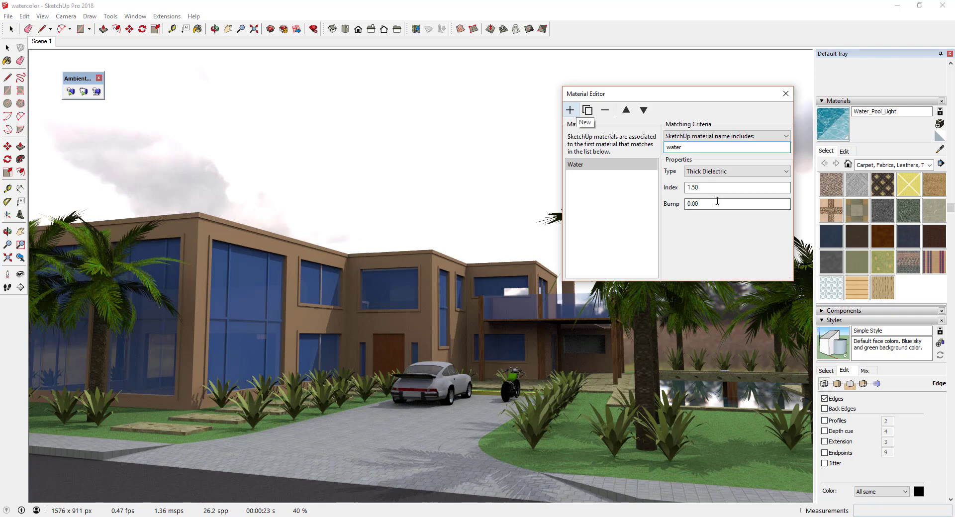
Step: Set the Water material's type to Thin Dielectric with a bump of 0.10
click(719, 172)
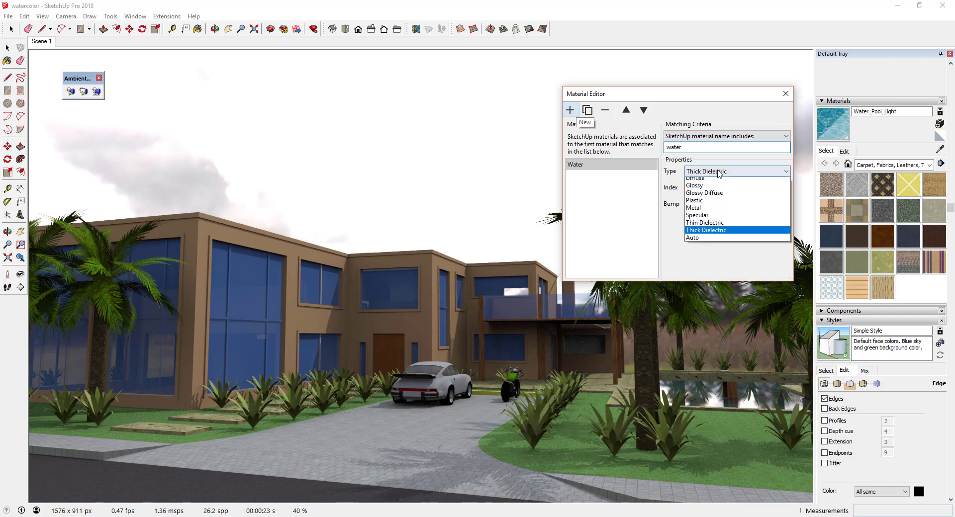
click(717, 223)
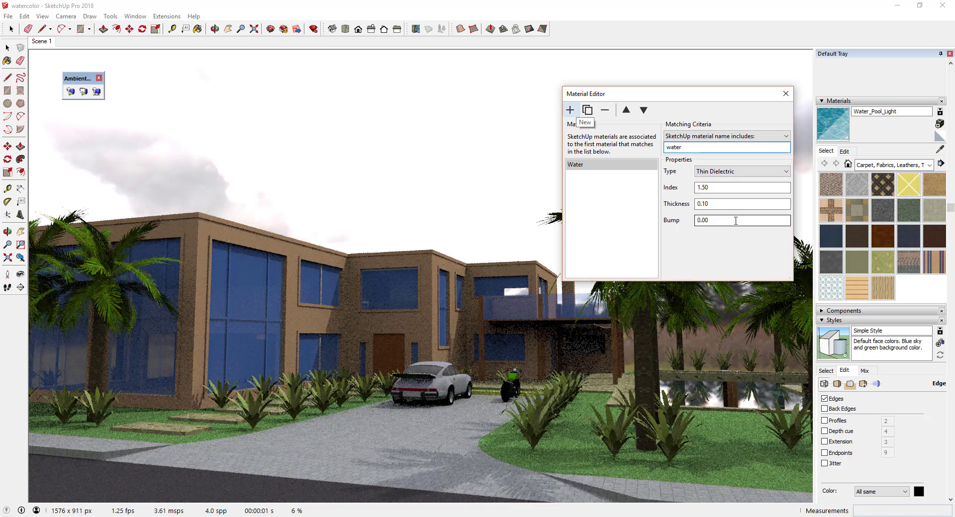
click(711, 219)
drag(712, 219, 702, 220)
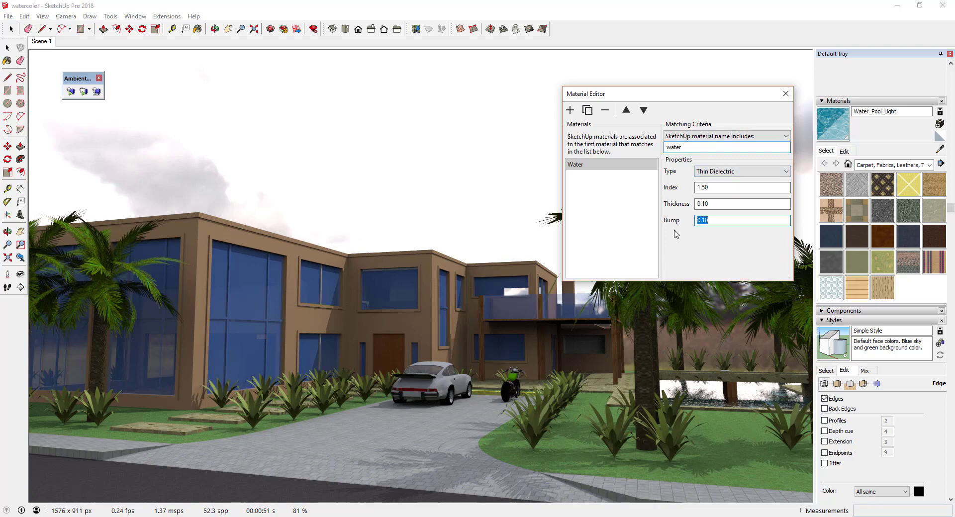
Step: Add a second render material and name it Automatic Properties
click(570, 111)
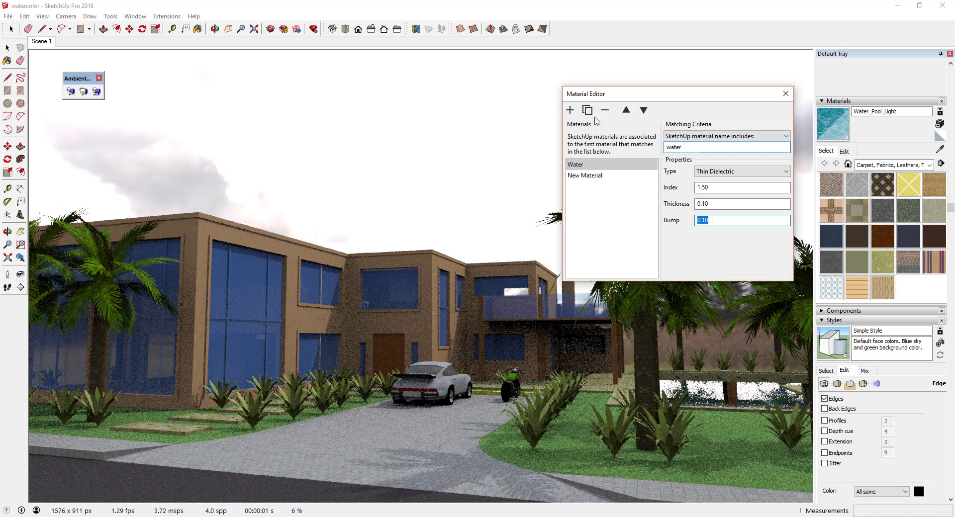
click(592, 176)
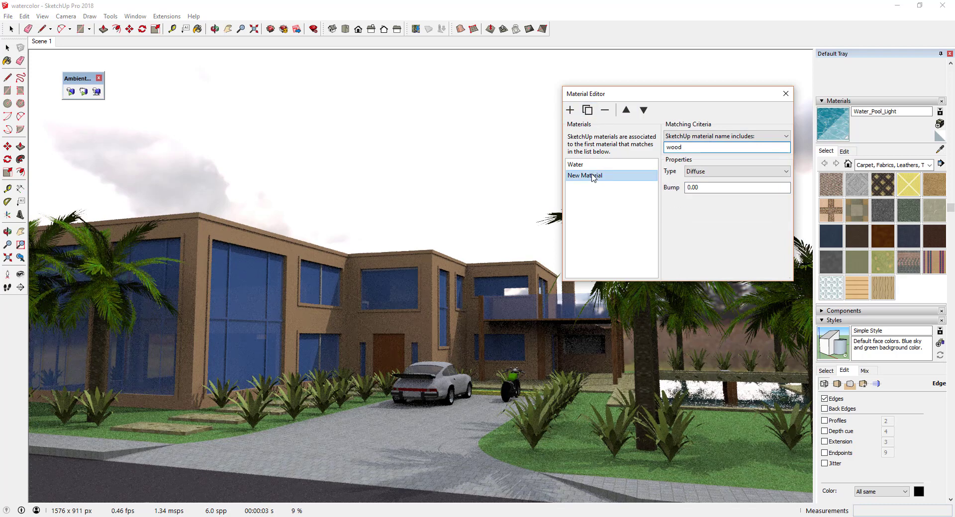
double_click(591, 177)
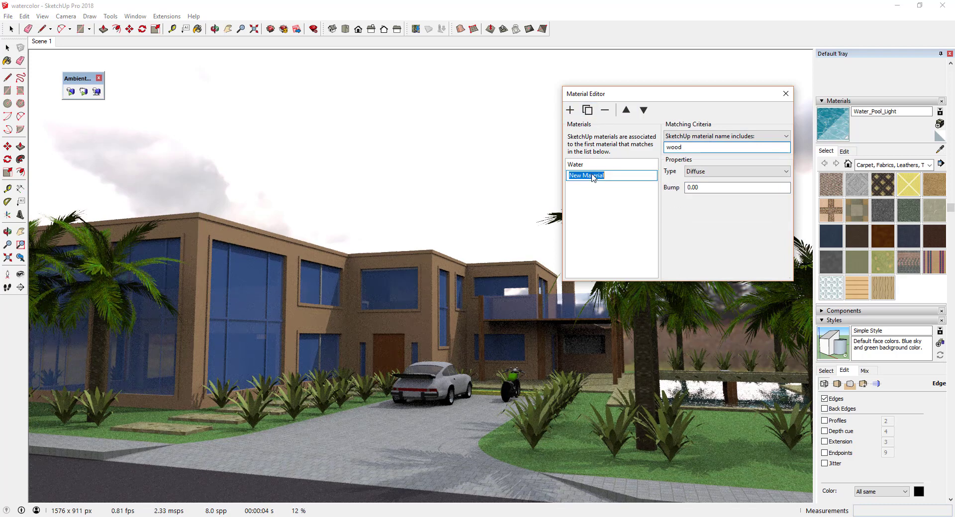
text(Automatic )
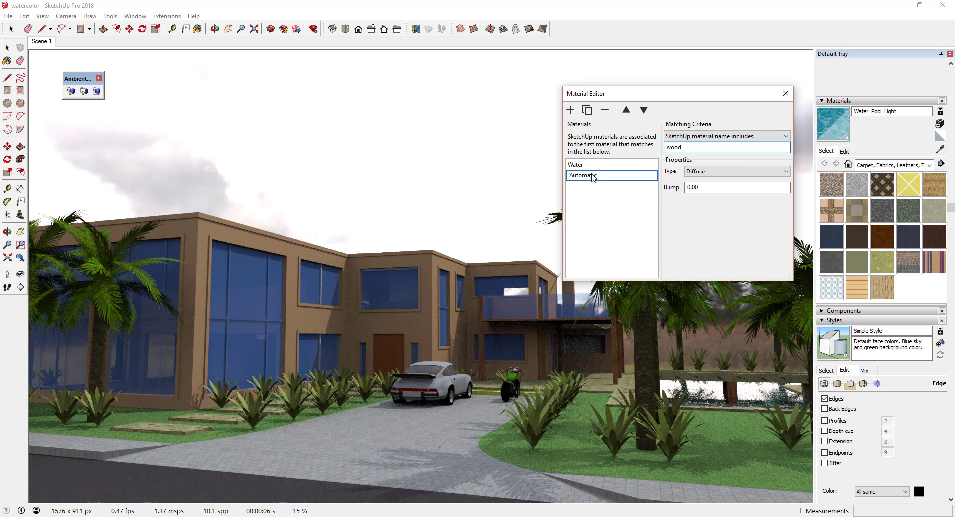
text(Properties)
key(Return)
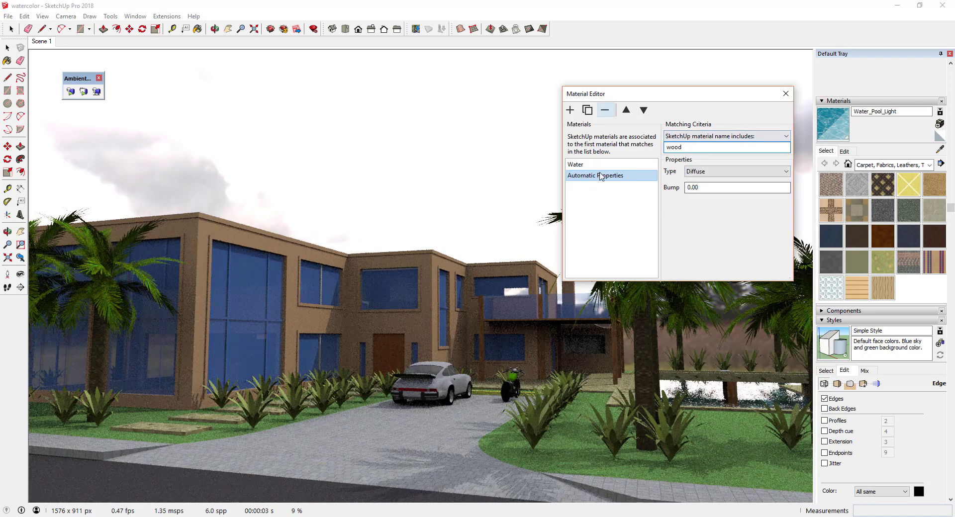
Step: Make the Automatic Properties material match Always and set its type to Auto
click(703, 137)
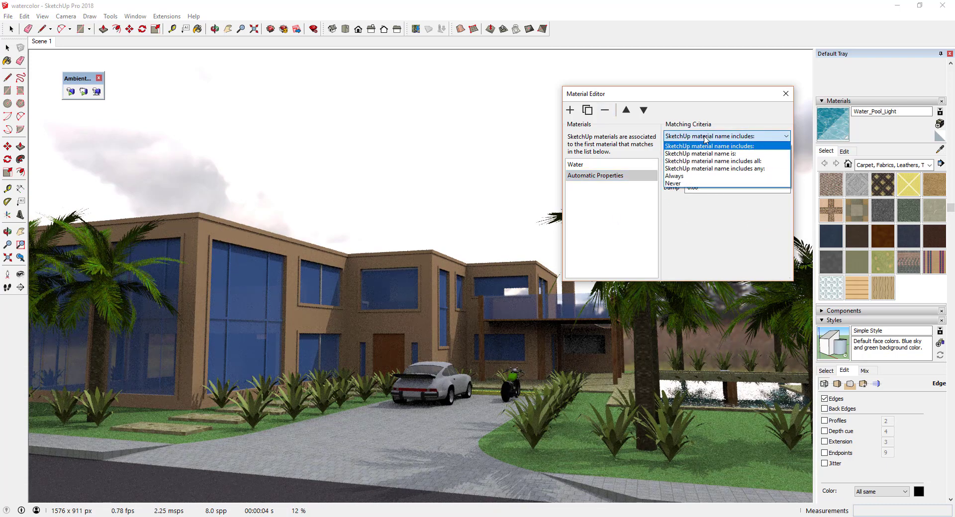
click(678, 176)
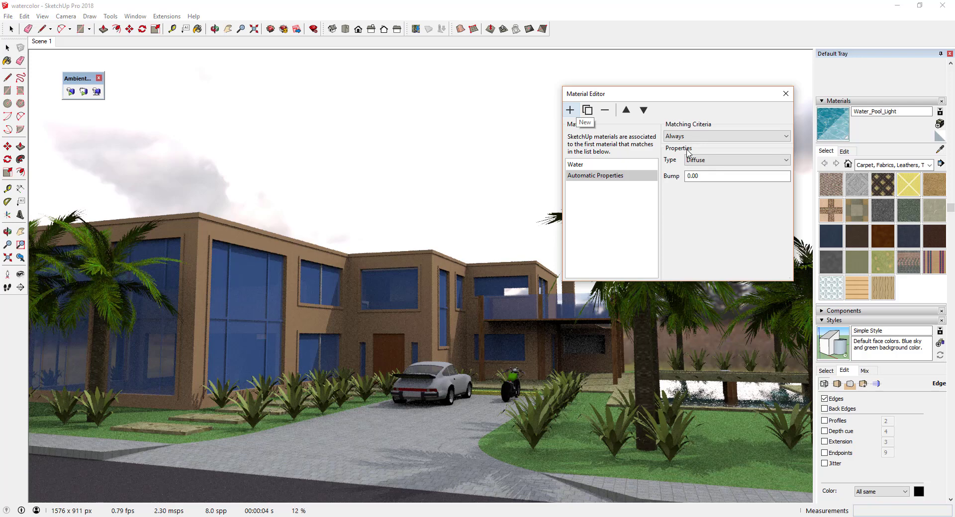
click(716, 160)
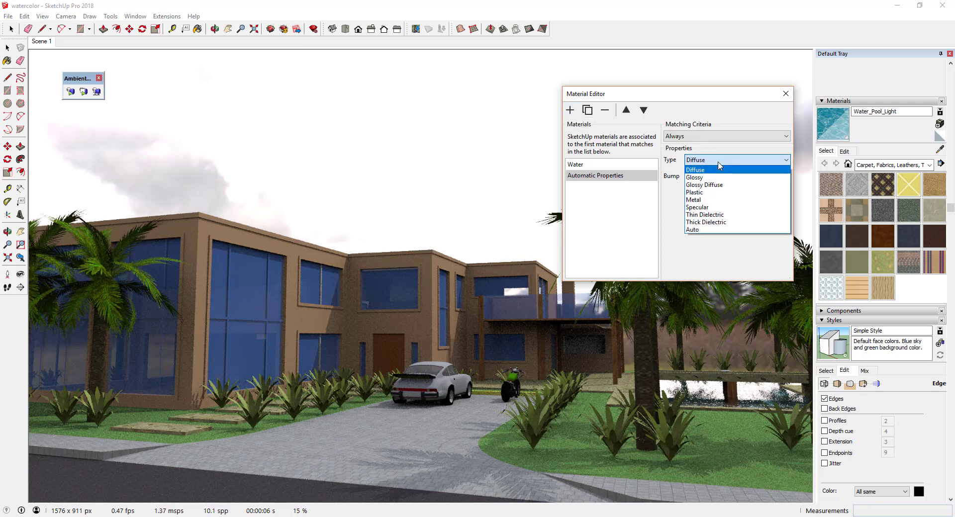
click(706, 229)
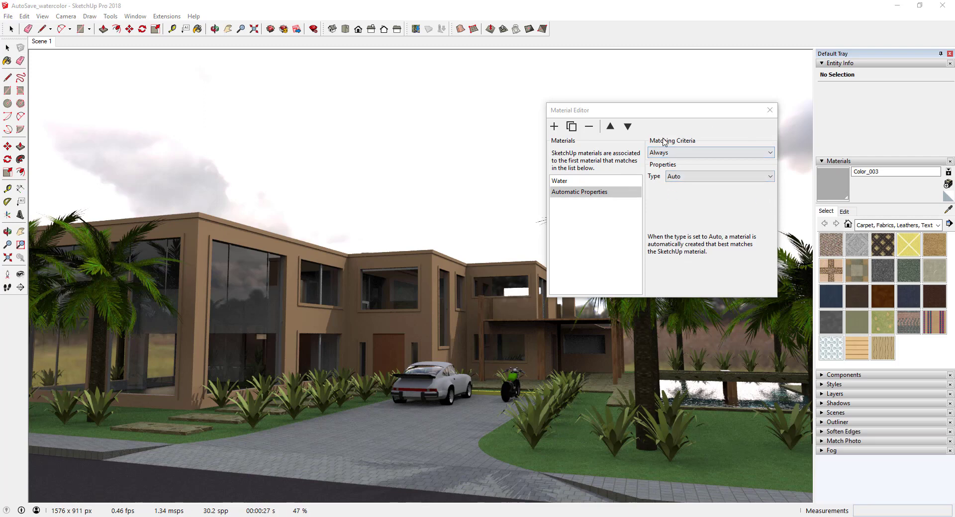
Step: Review the Water and Automatic Properties settings, and try Water below Automatic Properties before restoring it to first place
click(567, 182)
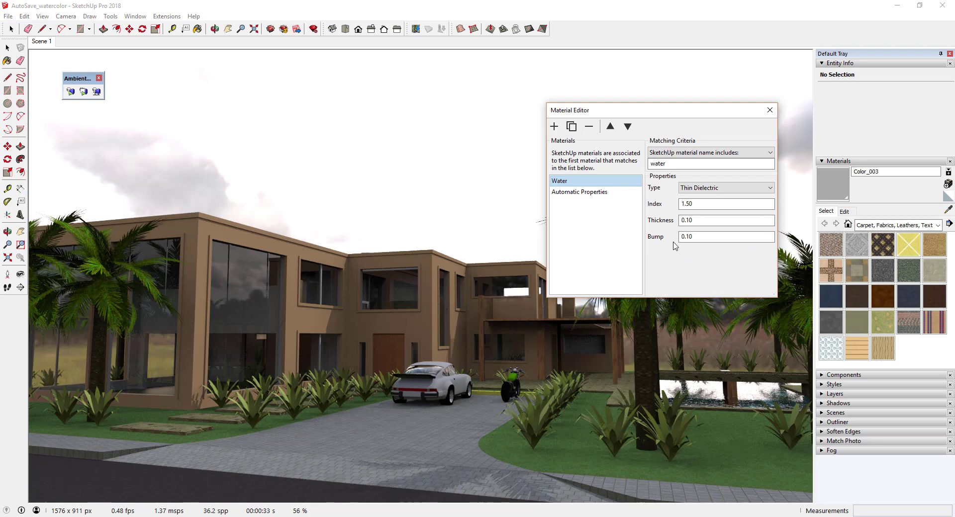
click(586, 196)
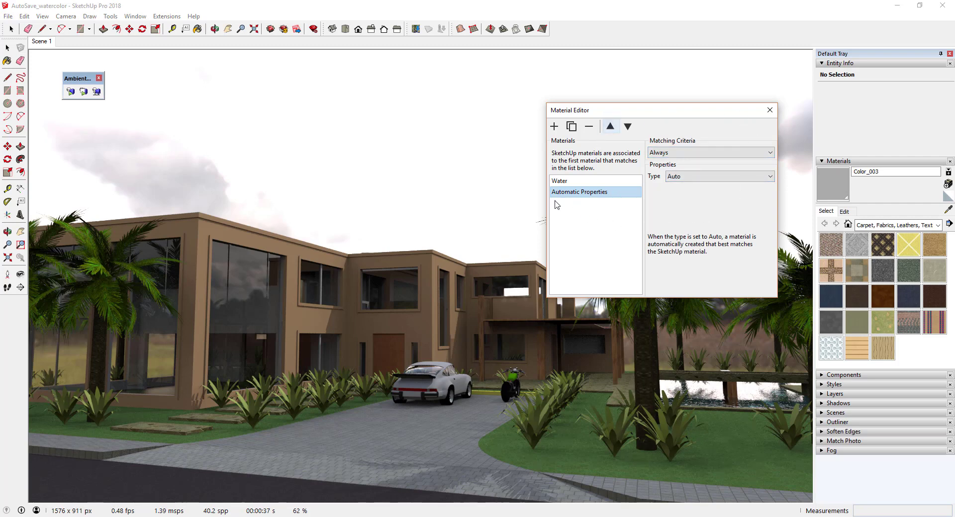
click(563, 183)
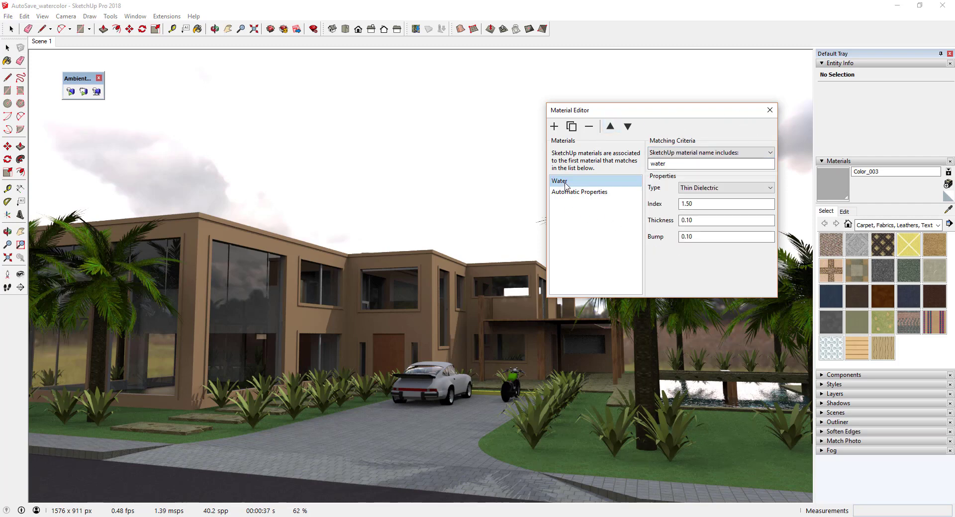
click(628, 128)
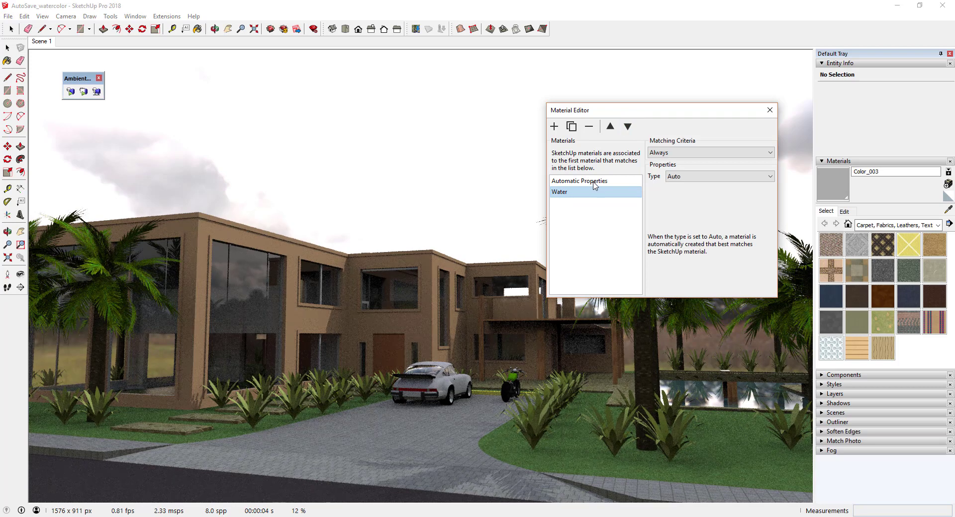
click(613, 128)
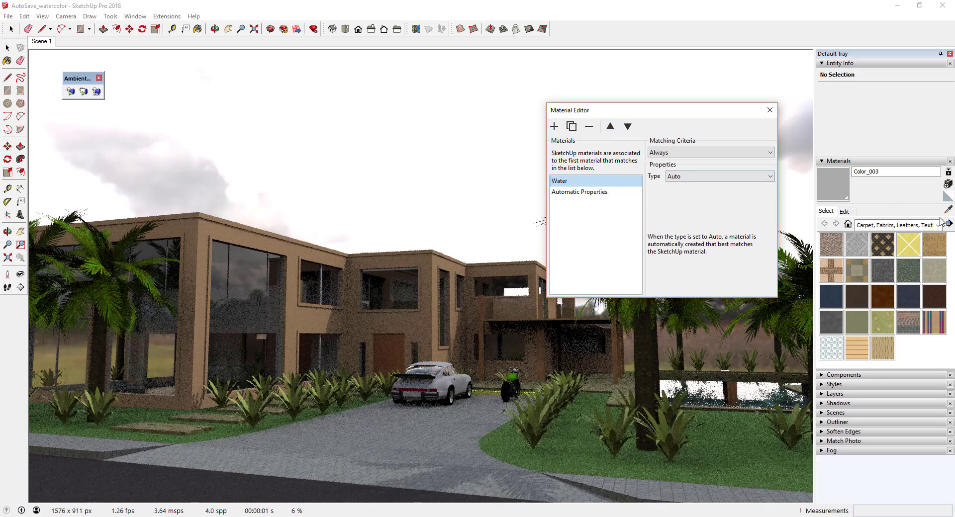
Step: Sample the window glass material in the model and add a render material named Glass above Automatic Properties
click(948, 210)
click(478, 288)
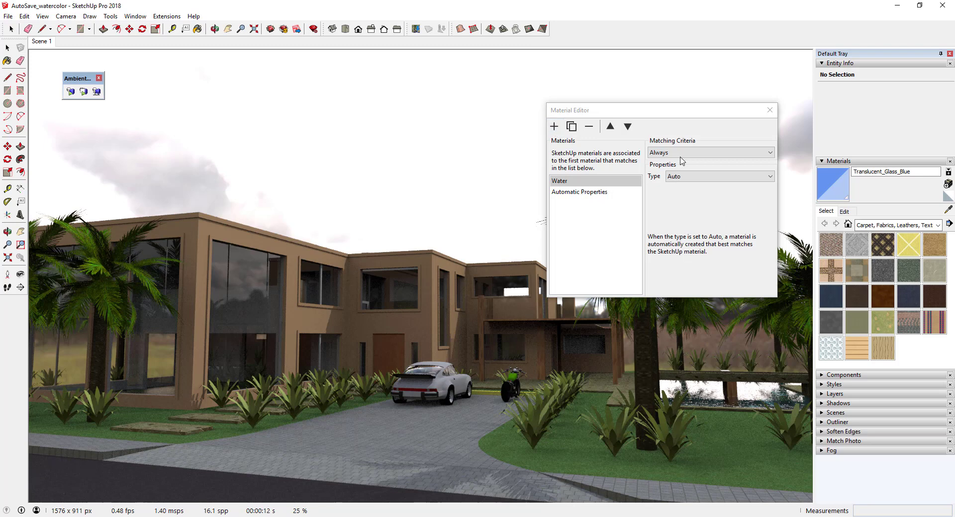
click(555, 129)
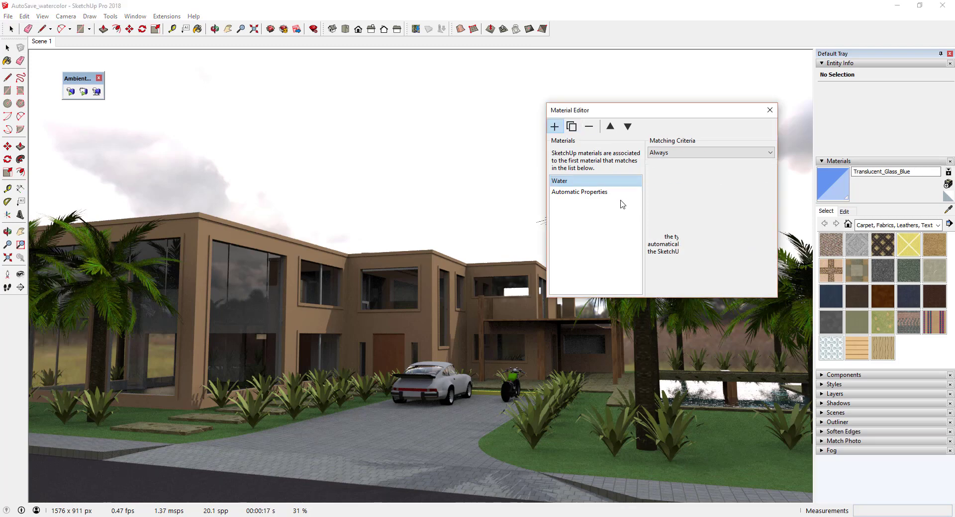
text(Gla)
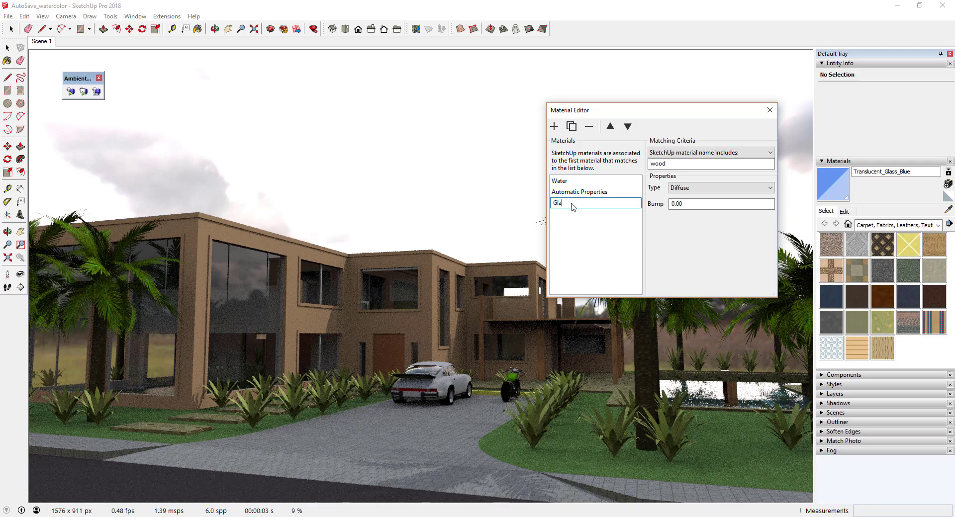
text(ss)
key(Return)
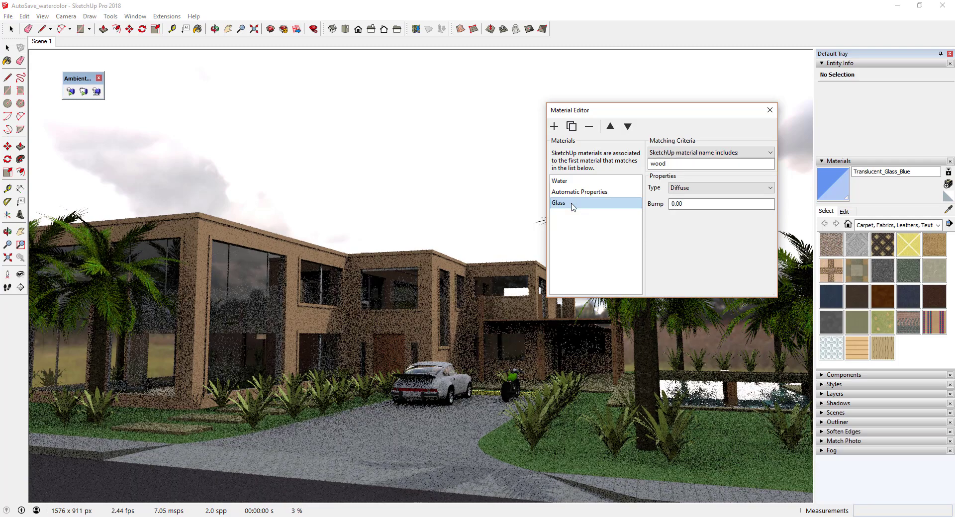
click(610, 126)
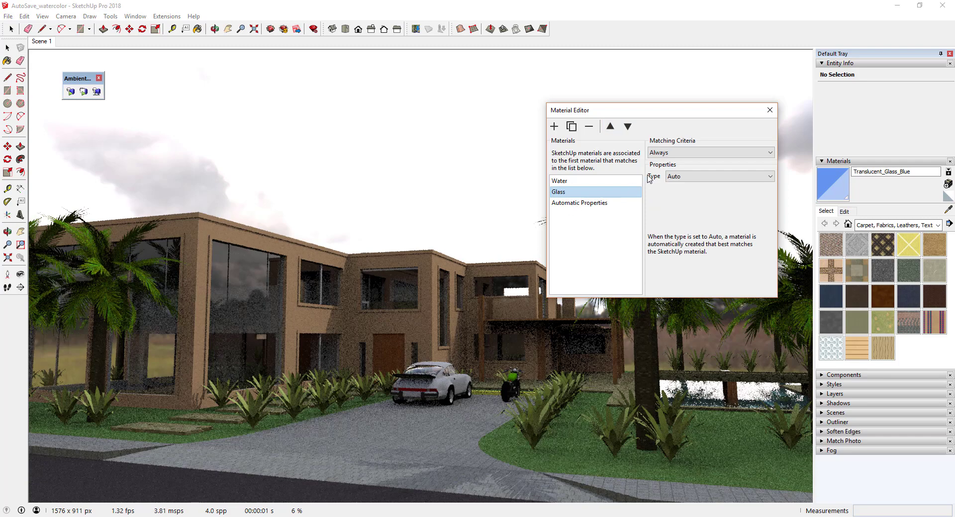
Step: Make the Glass material apply where the SketchUp material name is Translucent_Glass_Blue, copying the name from the sampled material
click(685, 154)
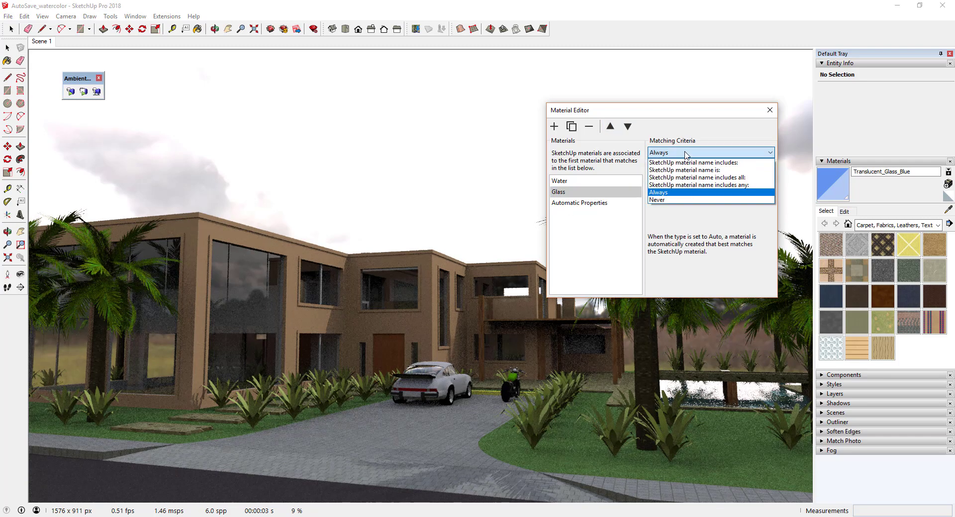
click(697, 170)
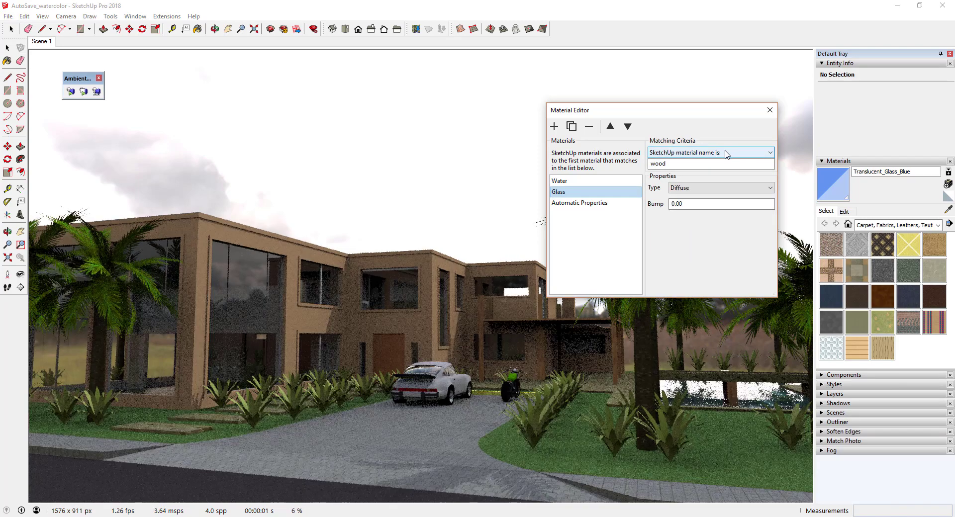
click(726, 153)
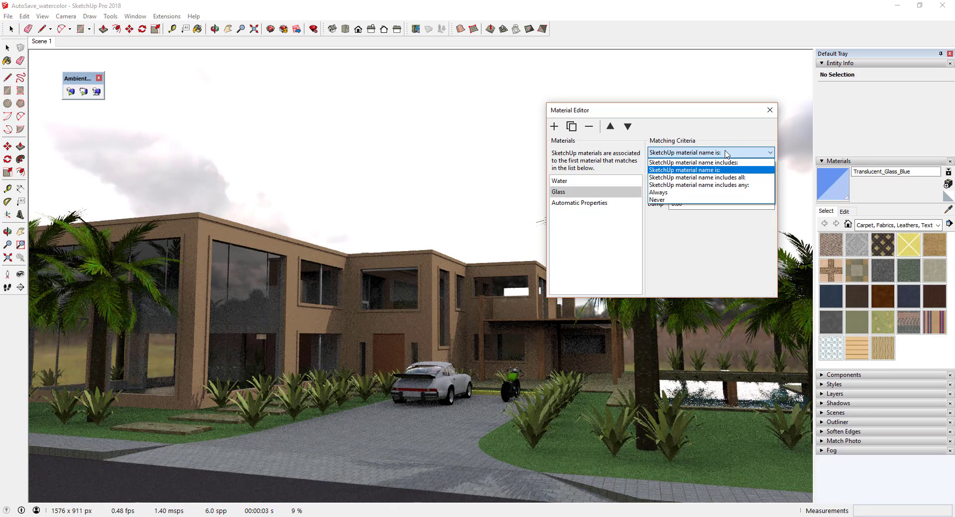
click(684, 171)
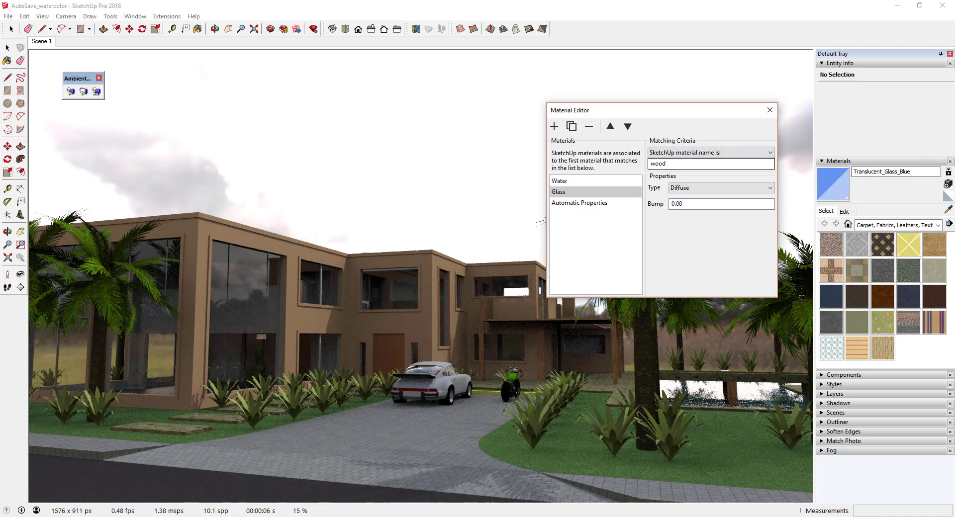
double_click(917, 171)
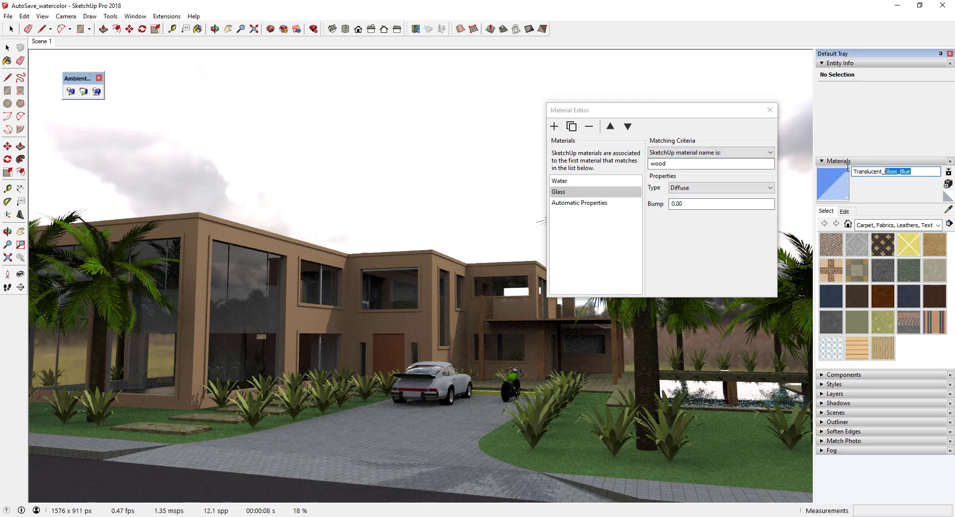
right_click(869, 172)
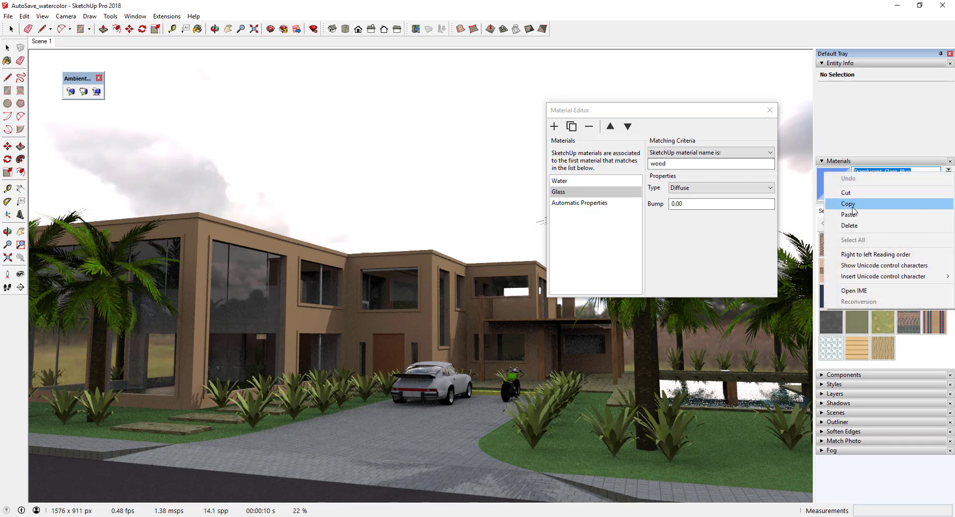
click(847, 203)
double_click(658, 164)
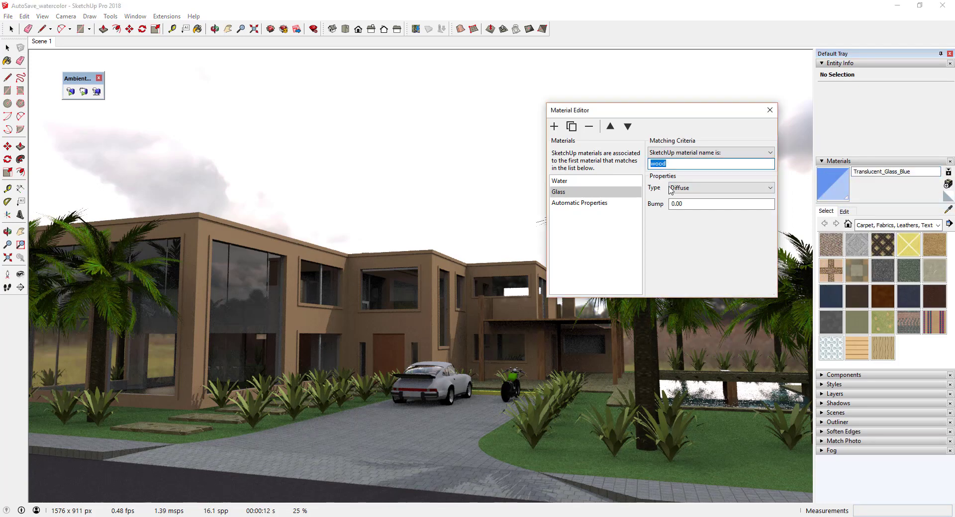
key(ctrl+v)
key(Return)
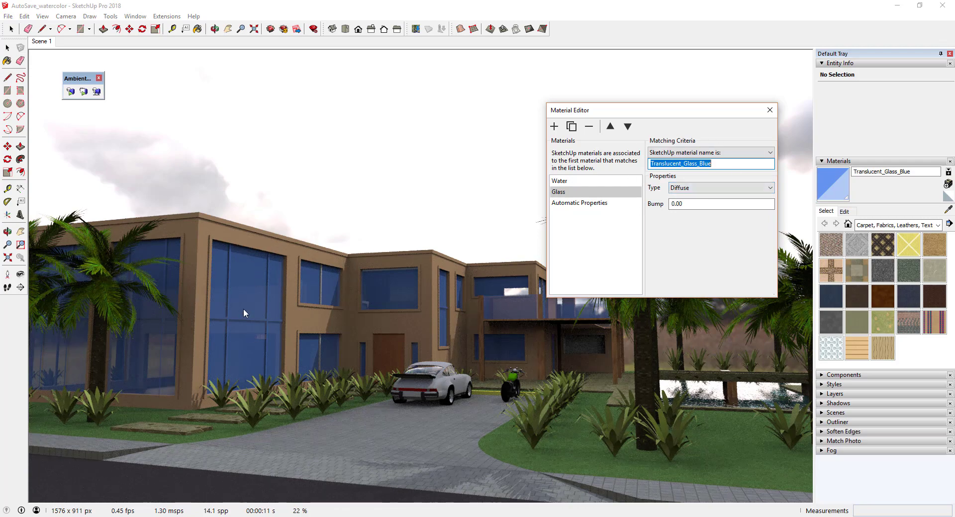
Step: Set the Glass material's type to Thin Dielectric with an index of 1.30
click(700, 190)
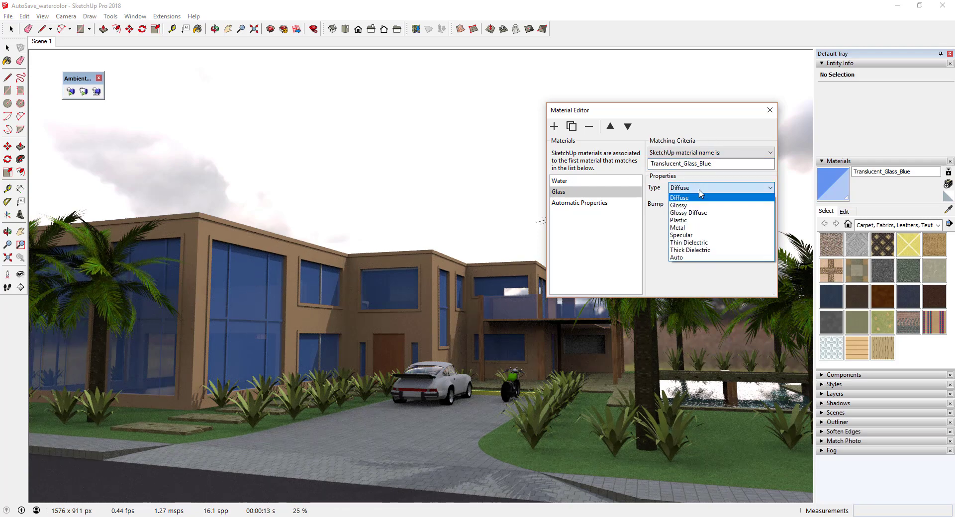
click(701, 242)
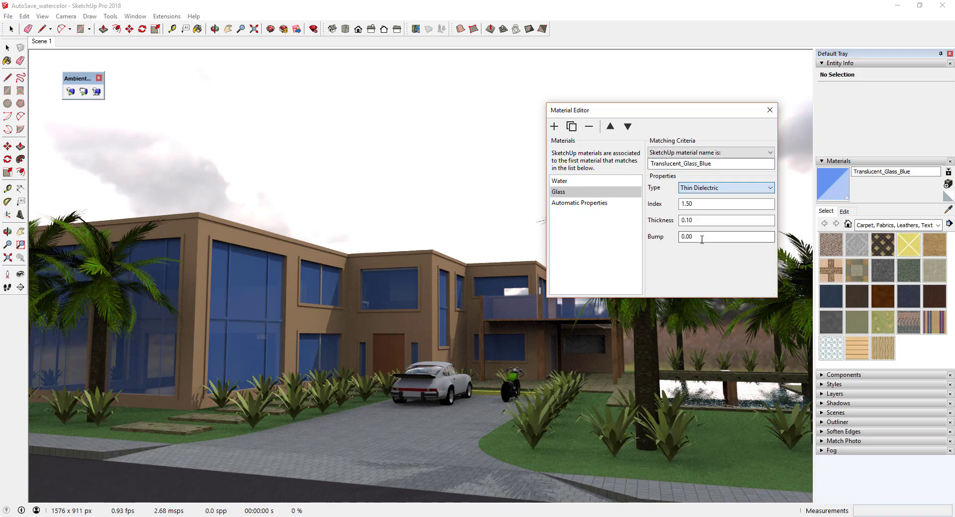
drag(687, 203, 721, 205)
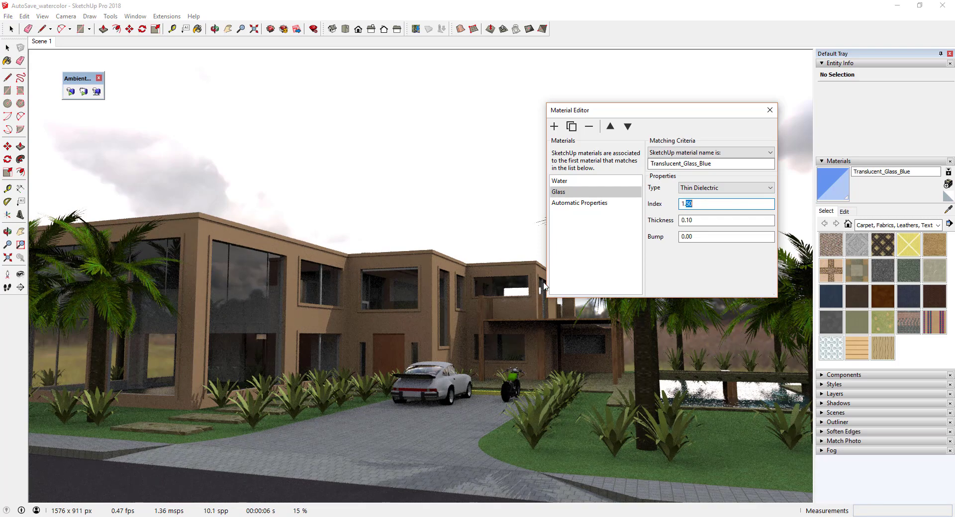
key(Return)
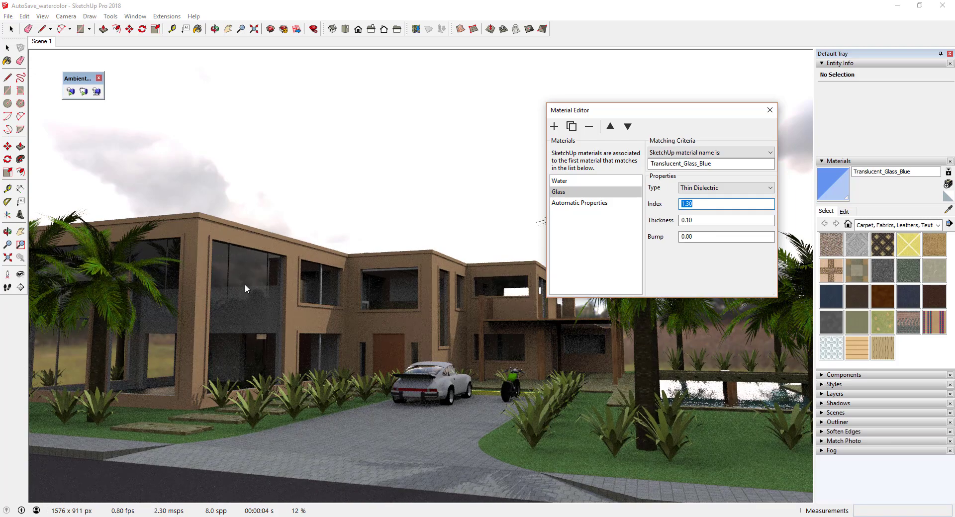
click(572, 194)
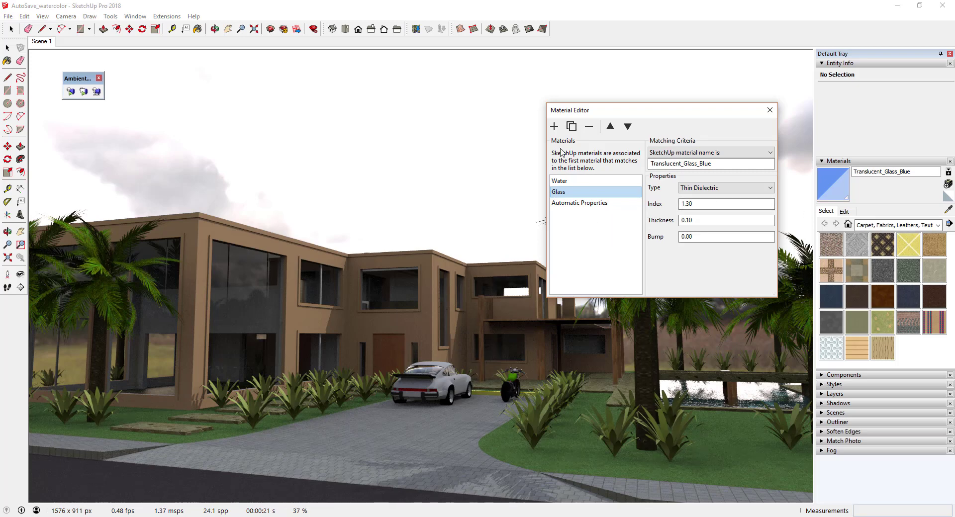
Step: Add a render material named Glossy Paint and place it above Automatic Properties
click(554, 127)
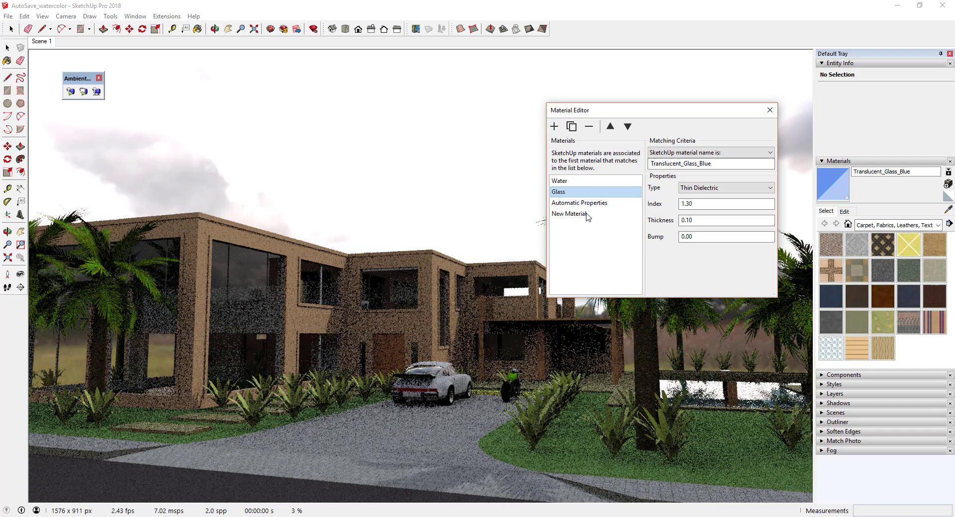
click(587, 214)
click(588, 215)
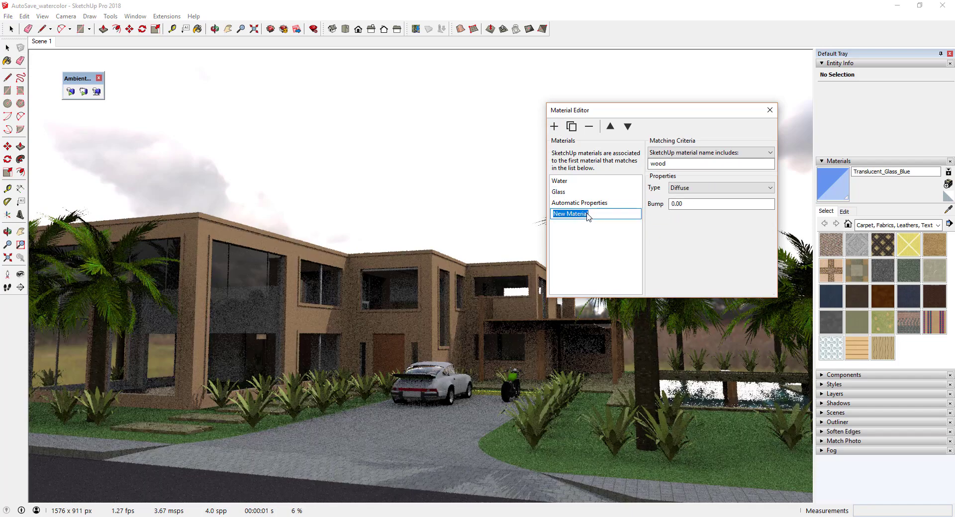
text(Glossy Paint)
key(Return)
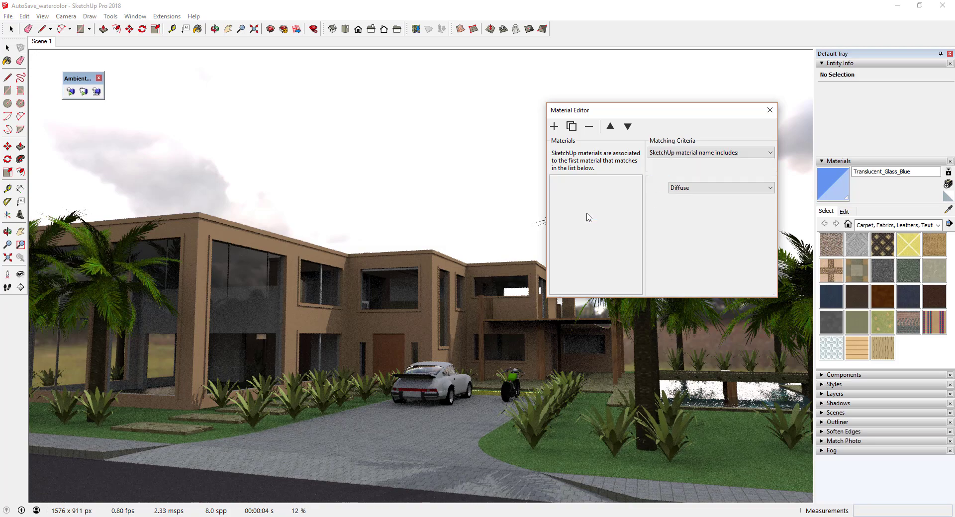
click(610, 127)
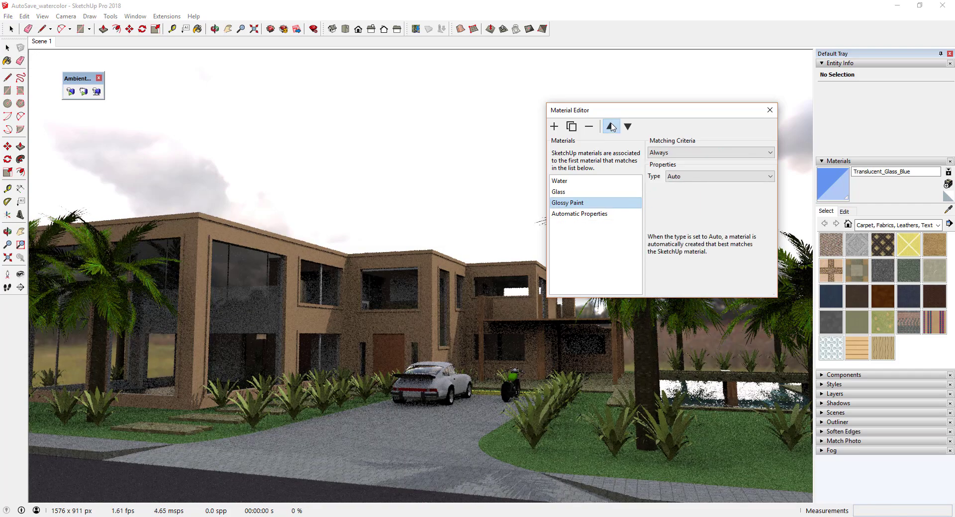
Step: Sample the Color_003 material from the model and restart the ambient occlusion render
click(948, 211)
click(500, 342)
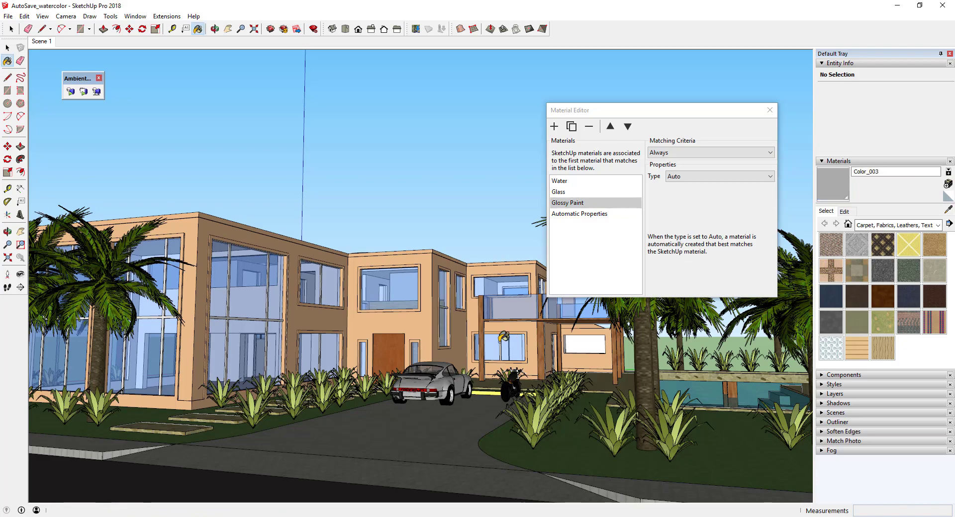
click(71, 92)
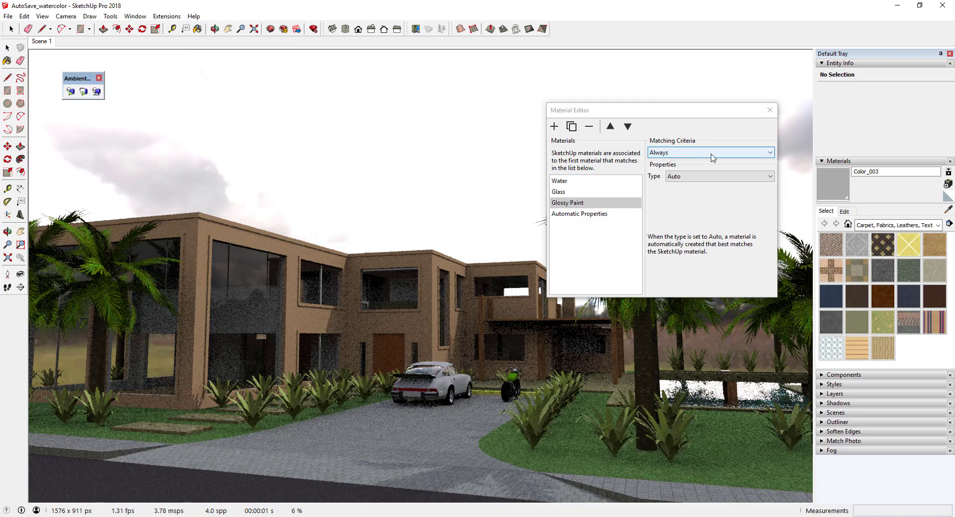
Step: Make Glossy Paint apply where the SketchUp material name is Color_003, copied from the sampled material, and set its type to Glossy Diffuse
click(713, 152)
click(696, 168)
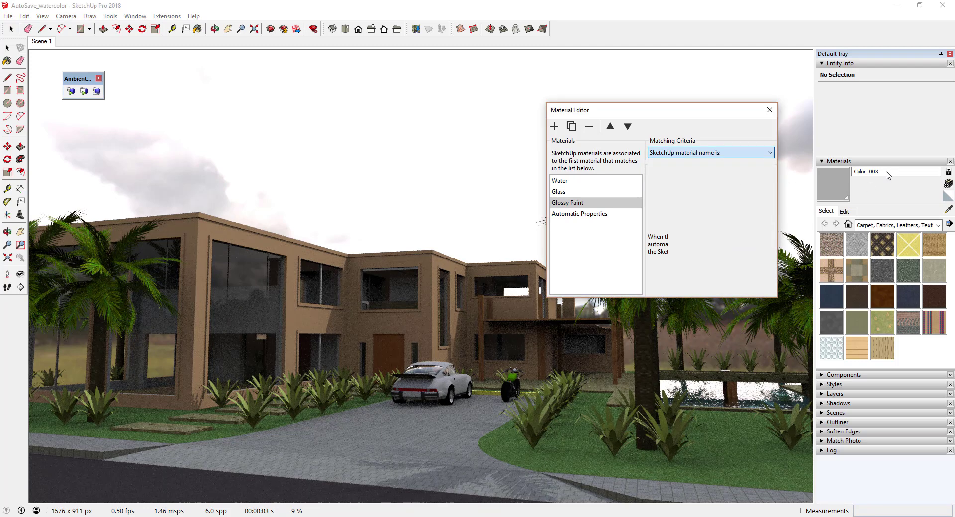
drag(902, 173, 850, 173)
right_click(859, 173)
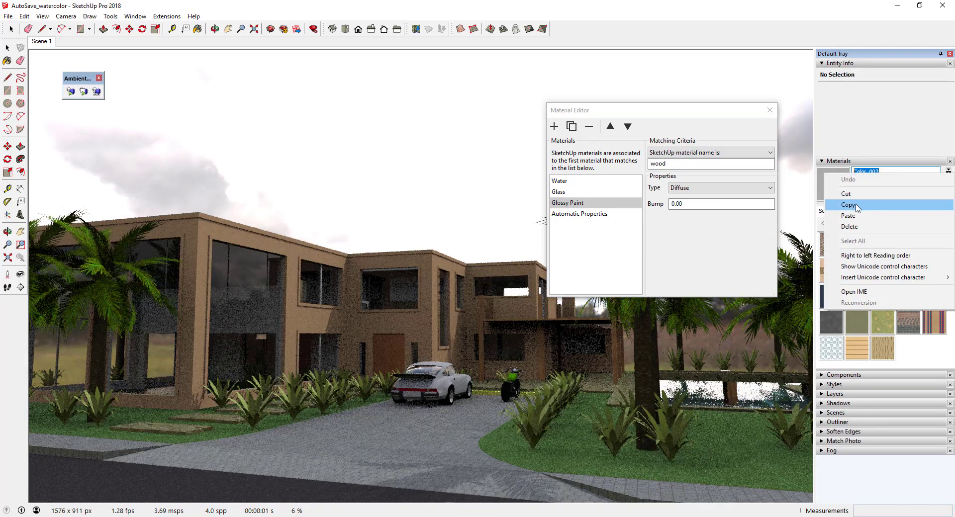
click(860, 203)
click(675, 163)
key(ctrl+a)
key(ctrl+v)
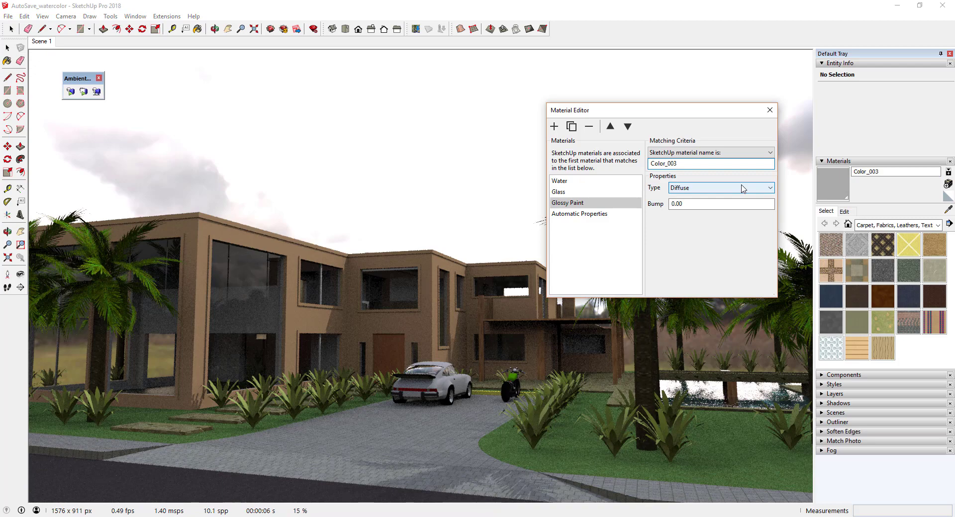
click(710, 188)
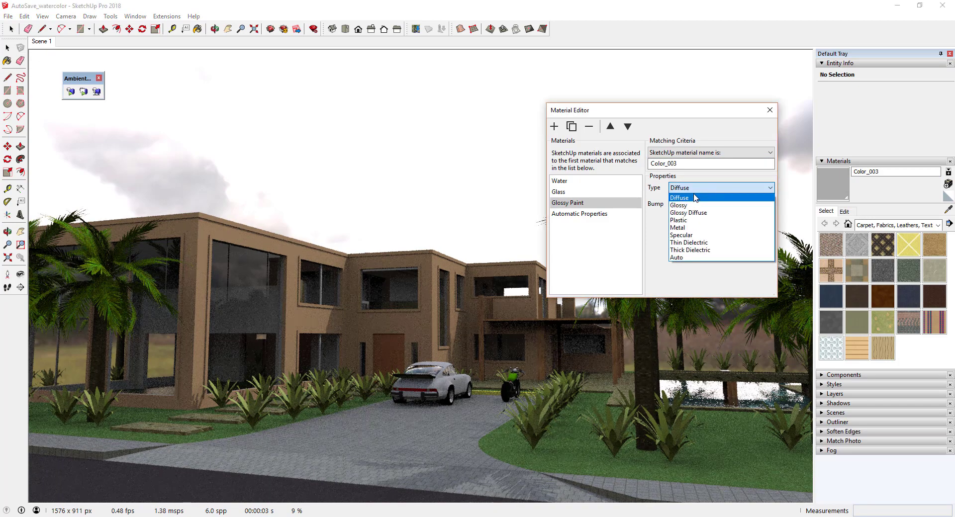
click(684, 212)
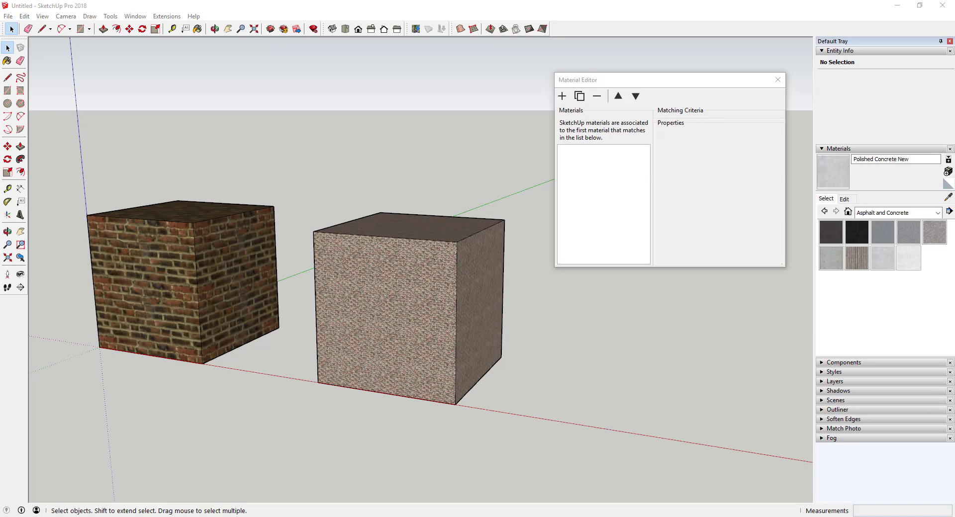
Step: In the scene with two textured cubes, add a render material named Automatic
click(562, 96)
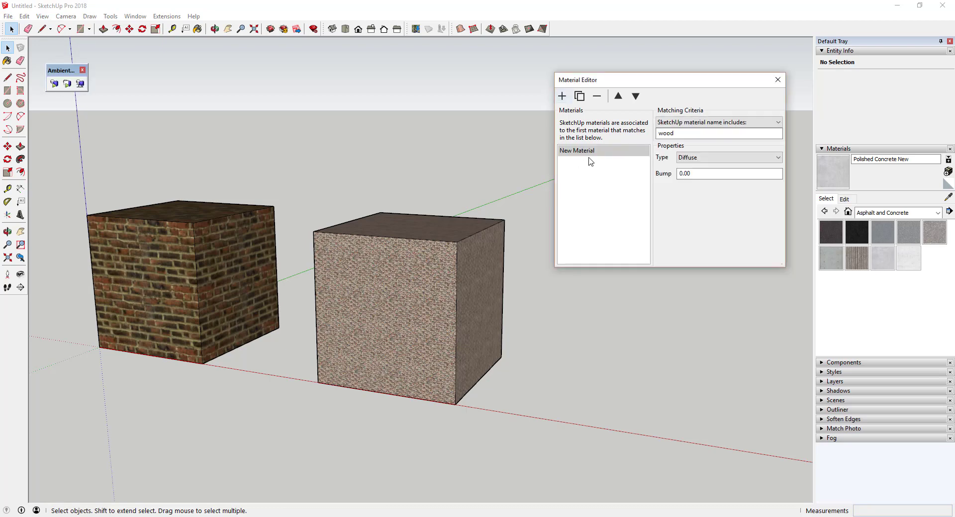
double_click(591, 151)
text(Automatic)
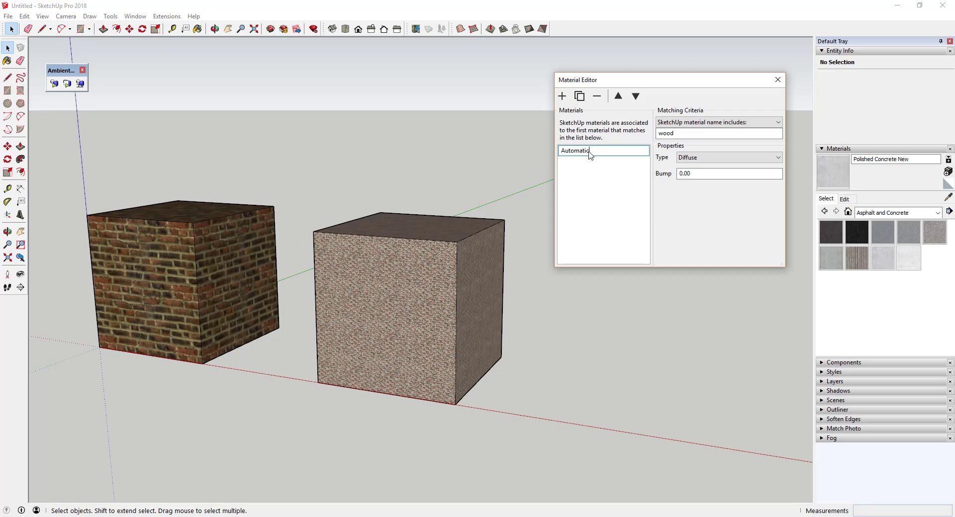
key(Return)
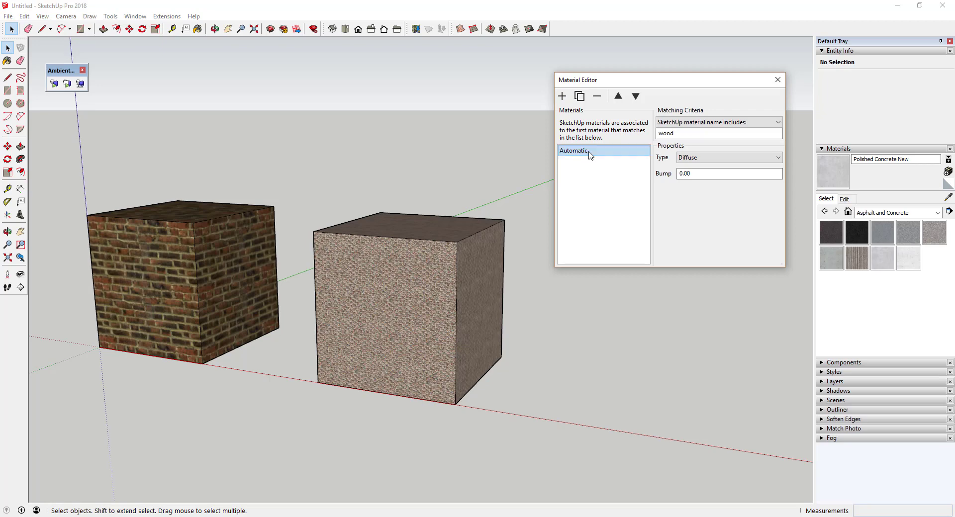
Step: Set the Automatic material to match Always with type Auto, and start the ambient occlusion render
click(710, 122)
click(696, 162)
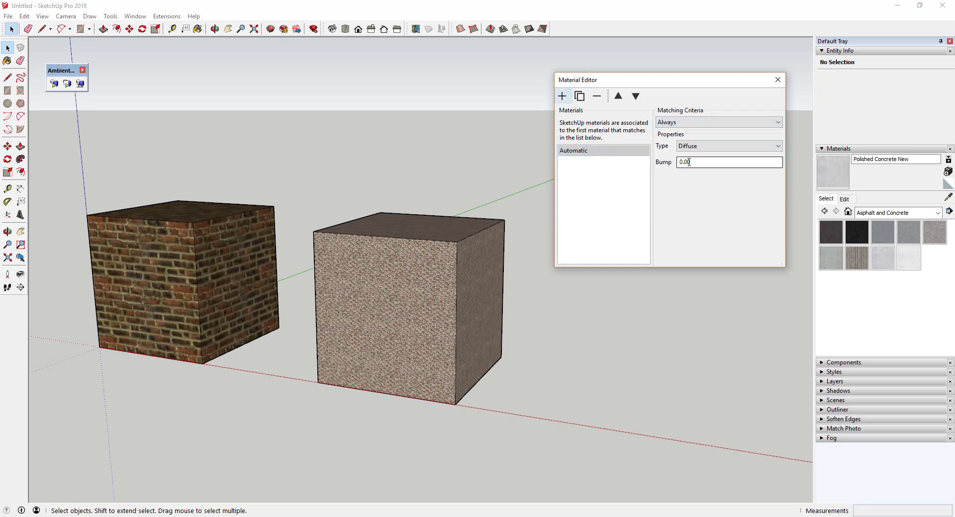
click(710, 148)
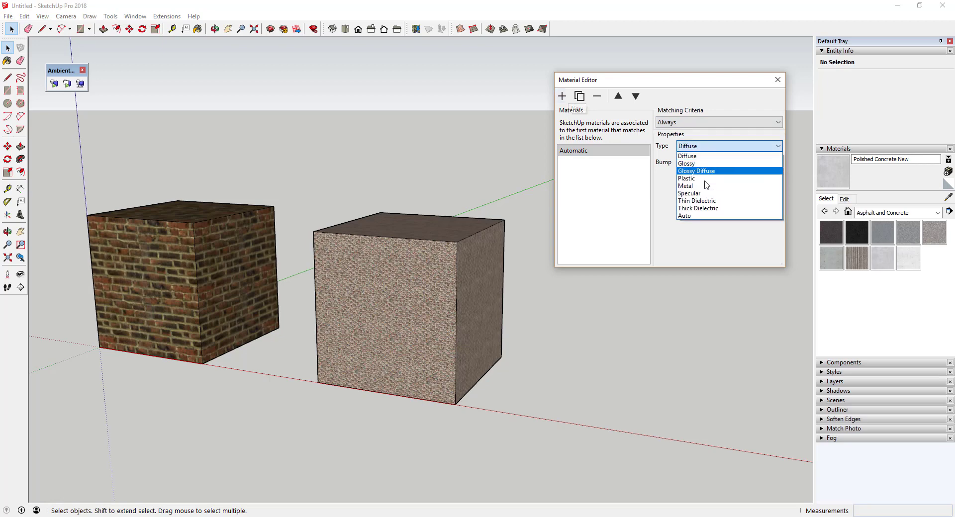
click(691, 218)
click(54, 84)
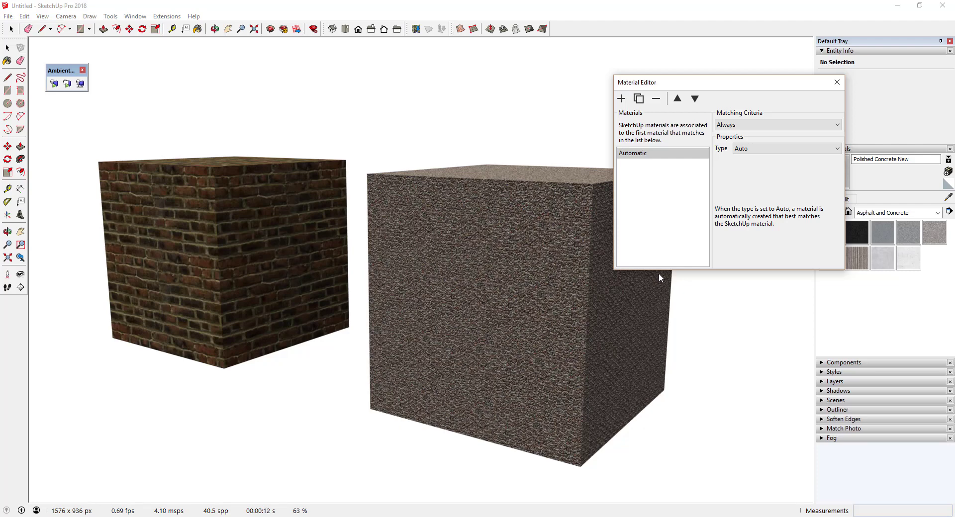
Step: Preview the cubes' bump relief in Black and White color mode and return the render to Colored
right_click(381, 111)
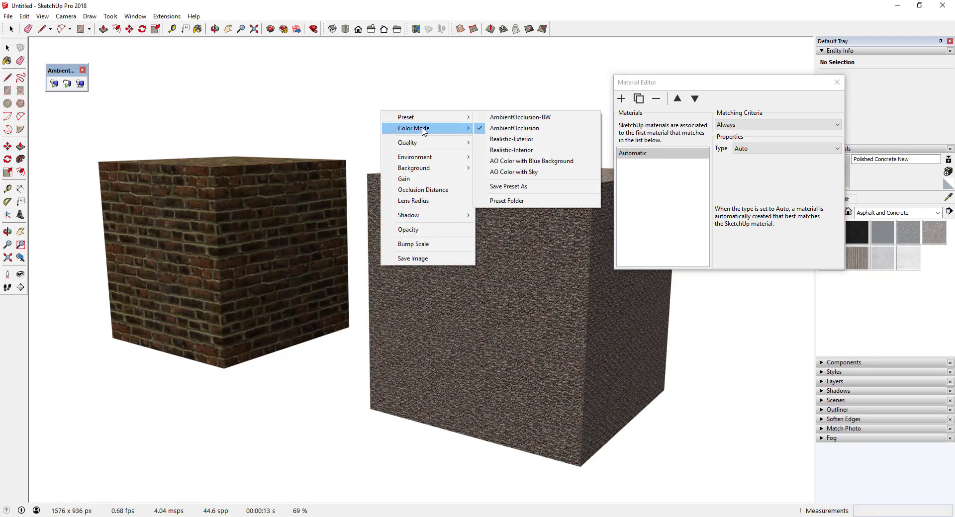
click(493, 134)
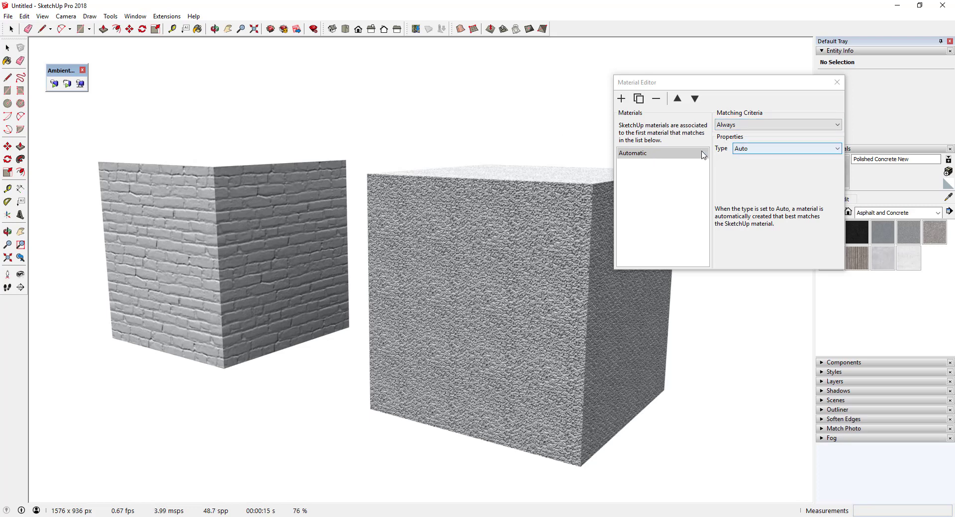
right_click(516, 132)
mouse_move(547, 152)
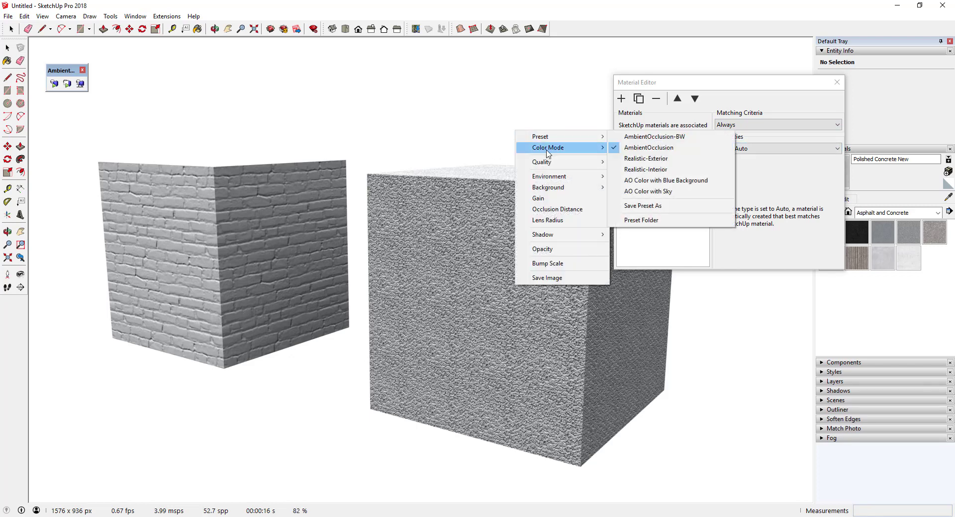
click(666, 157)
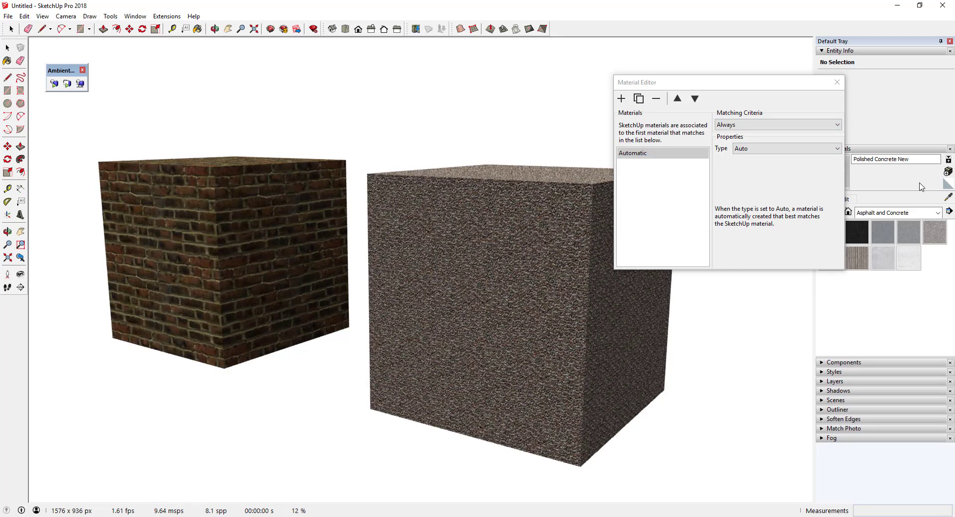
Step: Sample the Brick Rough Dark material from the brick cube and add a render material named Brick above Automatic
click(948, 197)
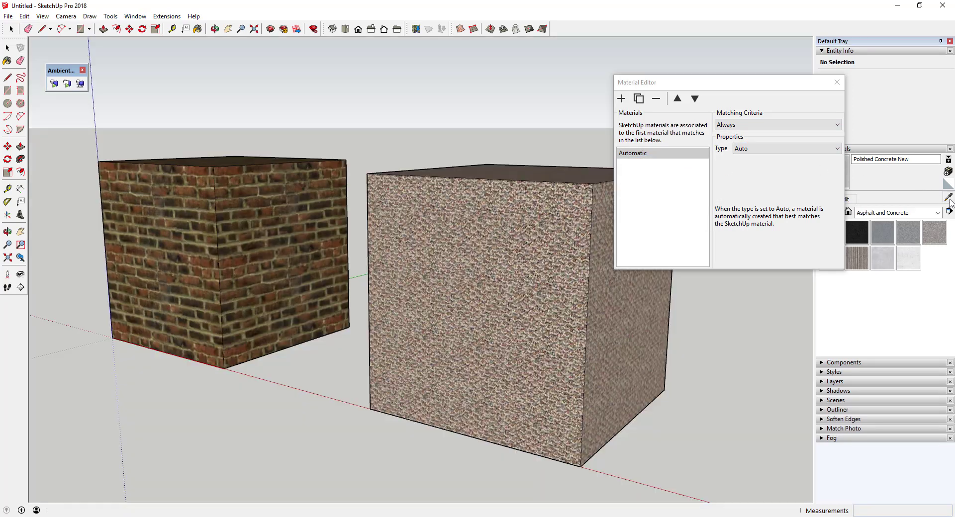
click(264, 222)
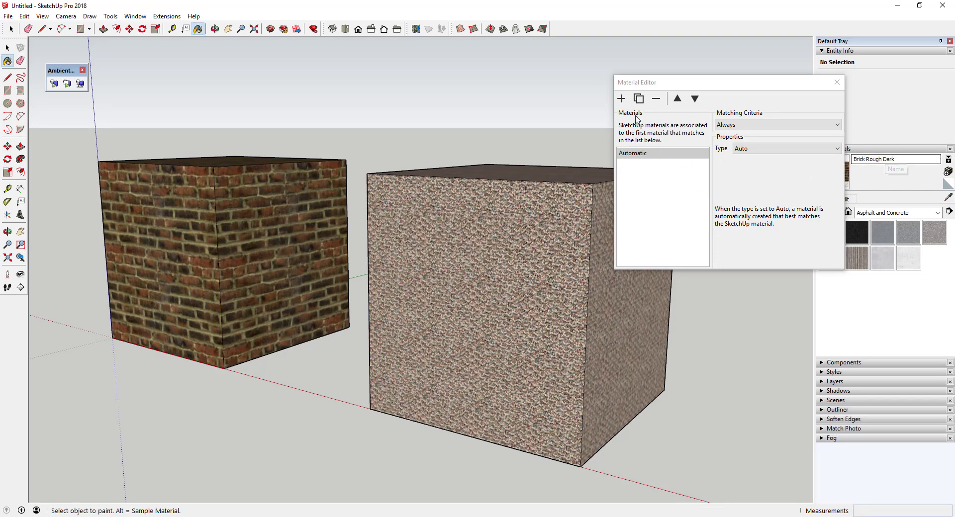
click(621, 99)
click(641, 164)
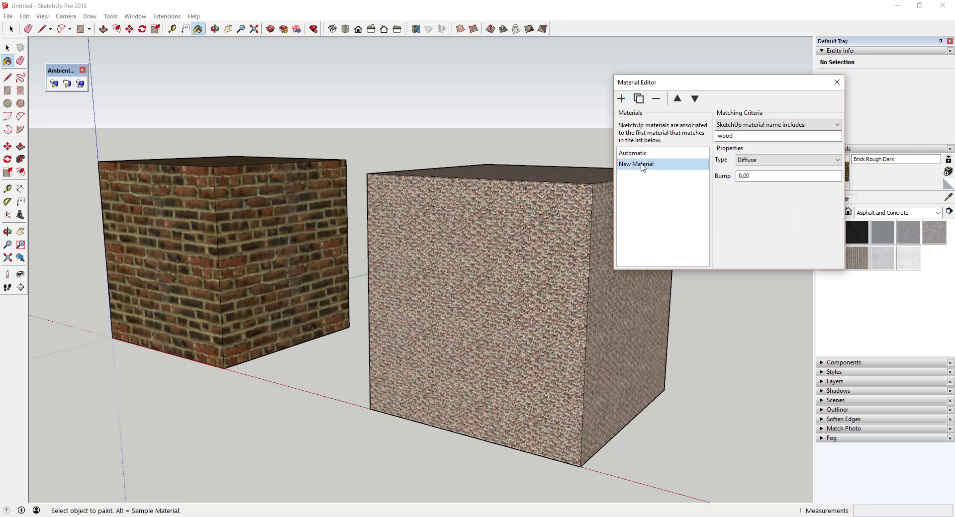
double_click(641, 165)
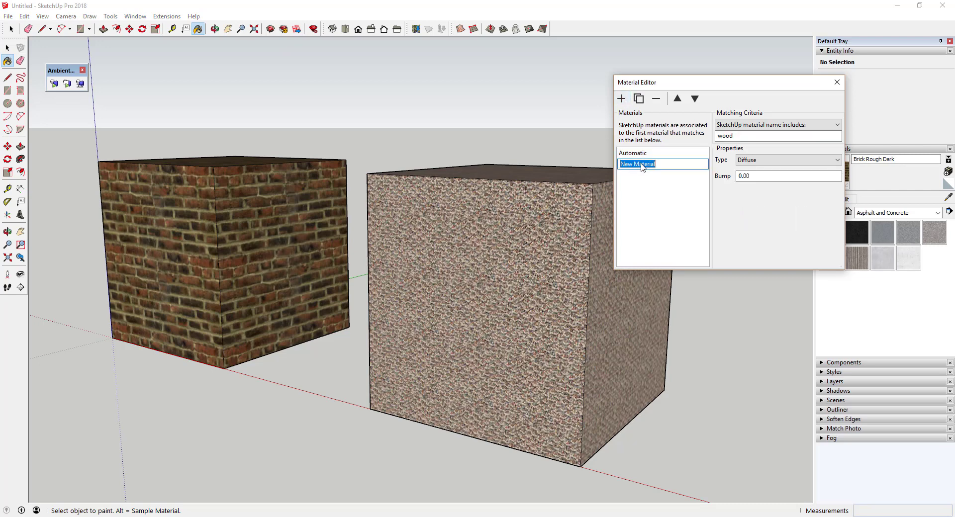
text(Brick)
key(Return)
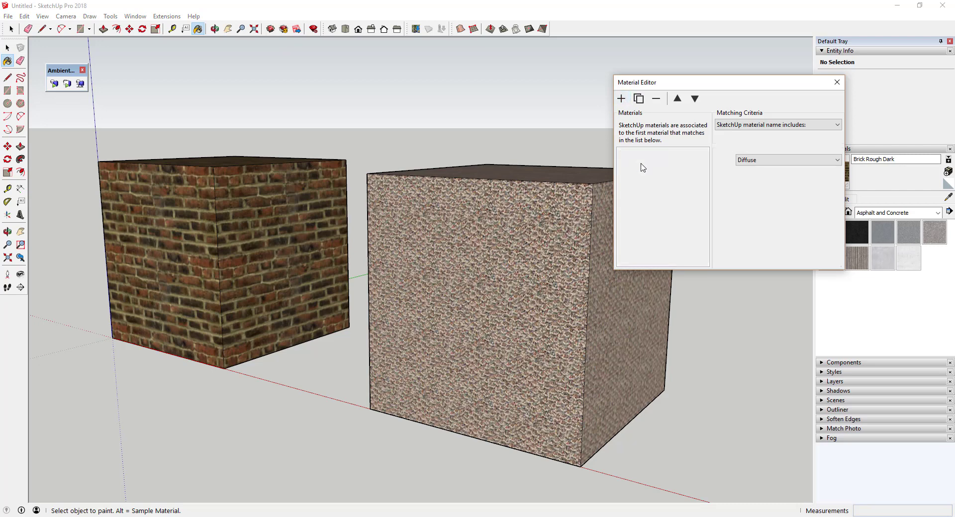
click(679, 98)
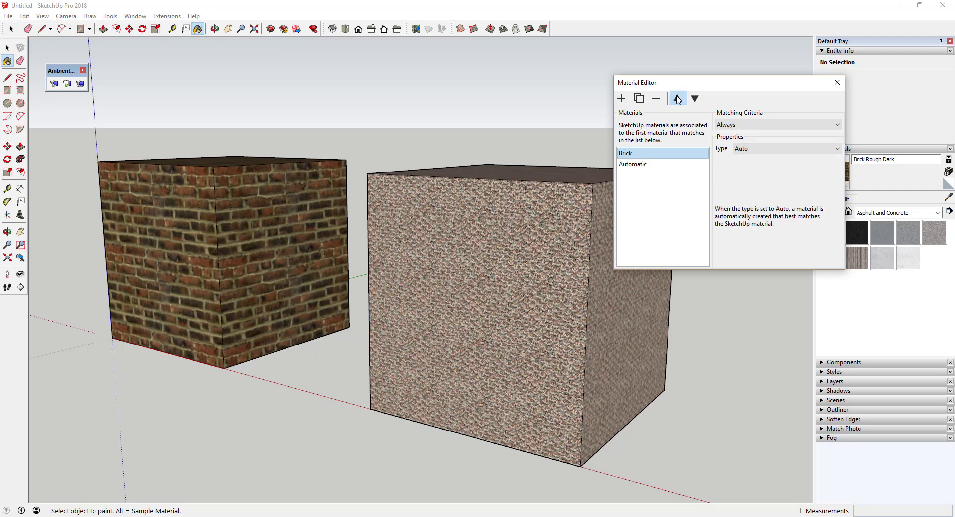
Step: Make the Brick material apply where the SketchUp material name is Brick Rough Dark, copying the name from the sampled material
click(747, 124)
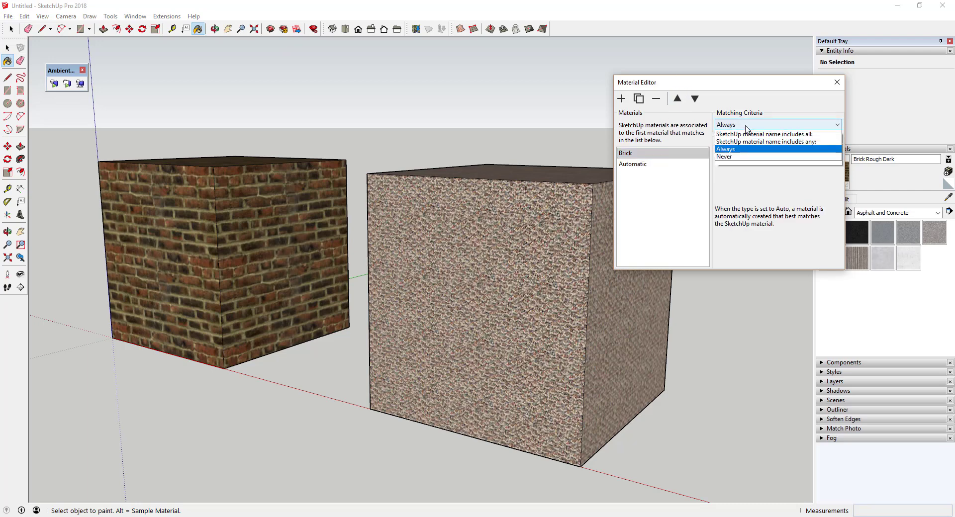
click(751, 143)
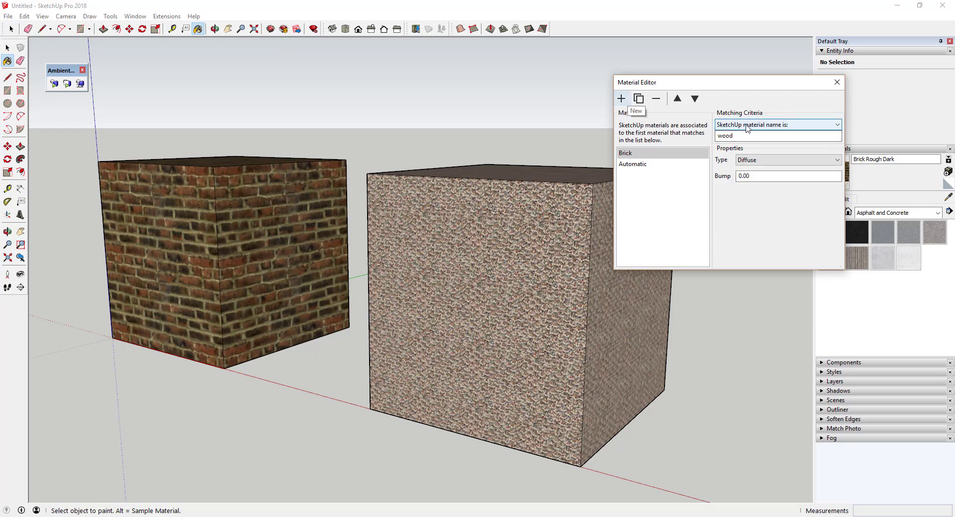
click(867, 160)
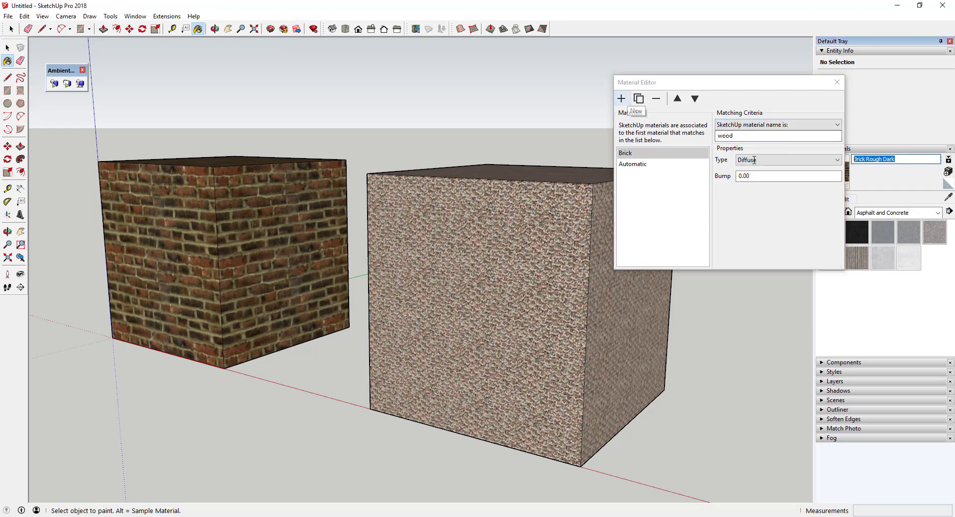
right_click(867, 160)
click(854, 193)
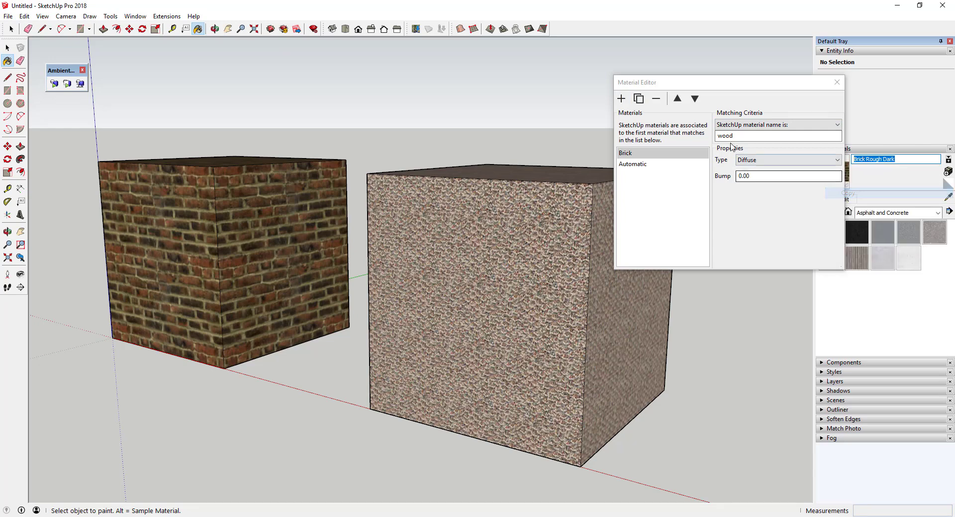
click(642, 136)
key(ctrl+v)
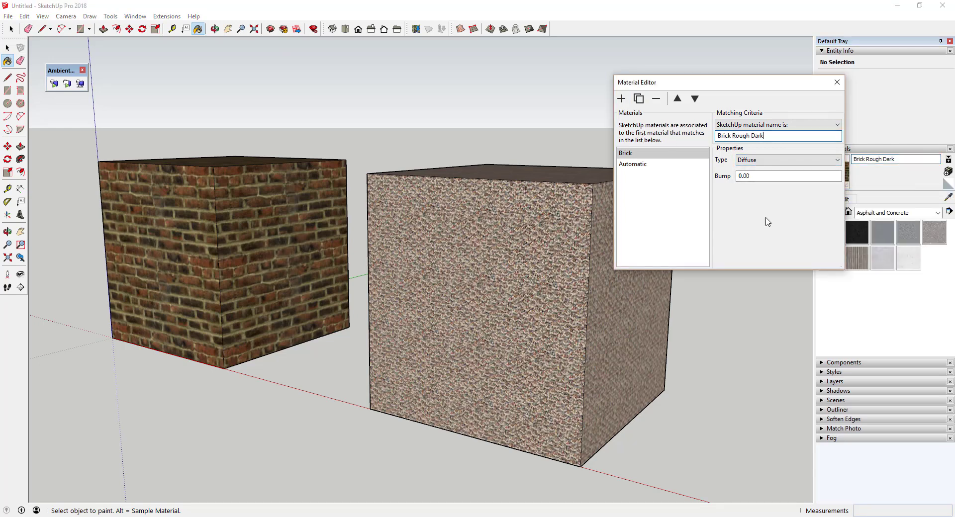
key(Return)
Step: Restart the ambient occlusion render and set its color mode to Black and White
click(55, 85)
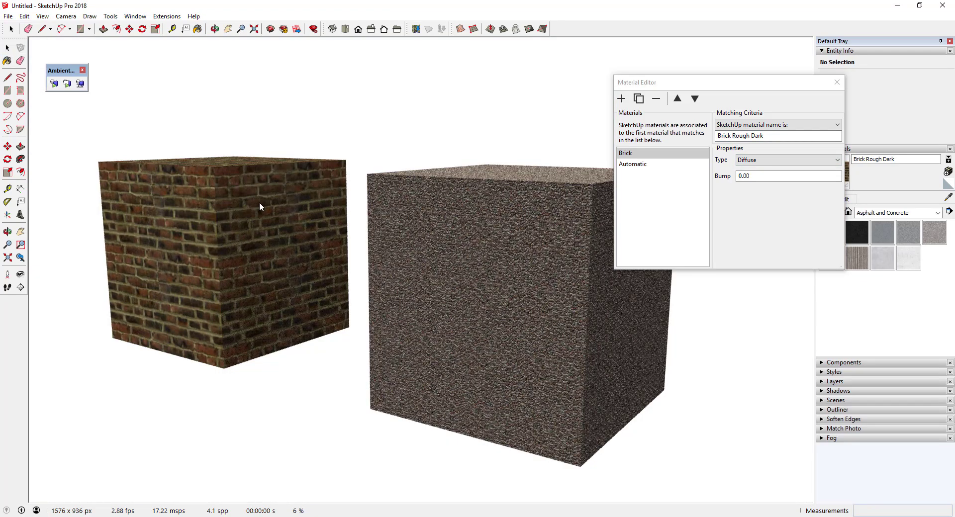
click(759, 241)
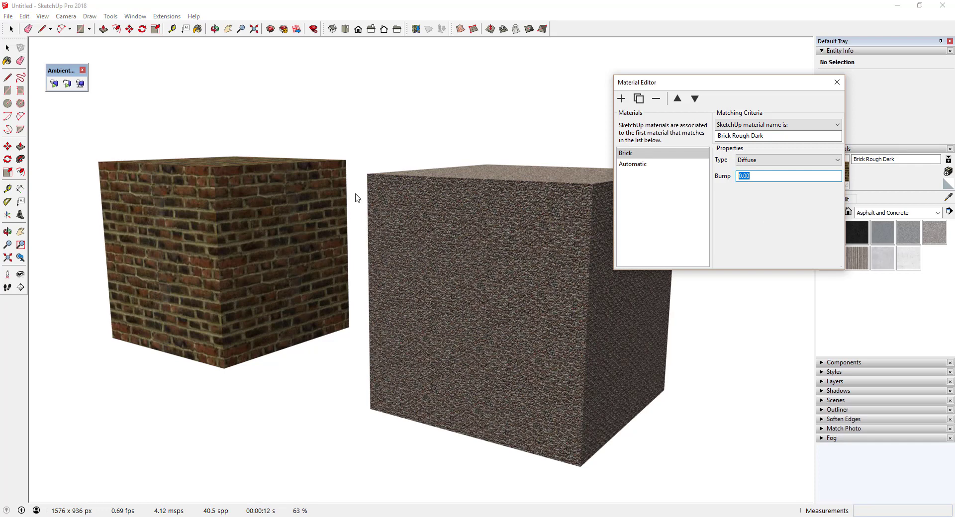
right_click(374, 136)
mouse_move(408, 151)
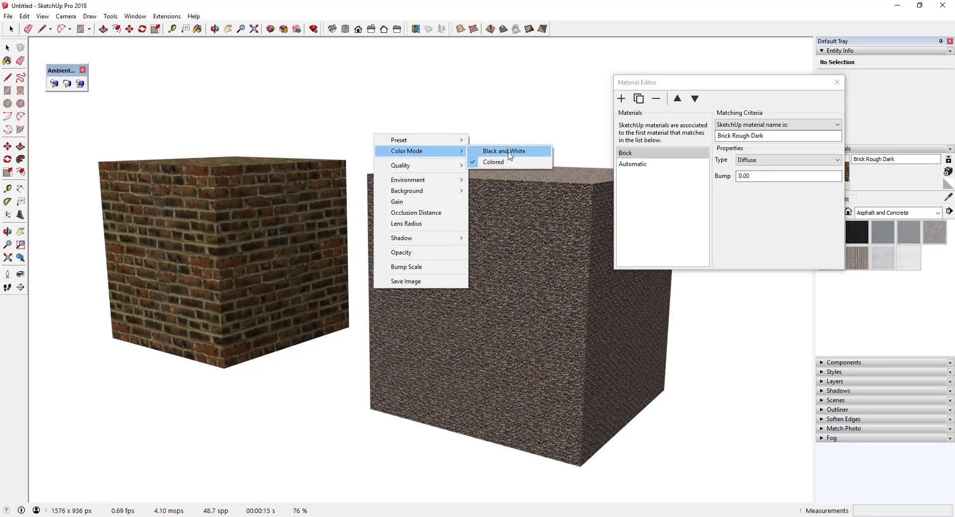
click(507, 151)
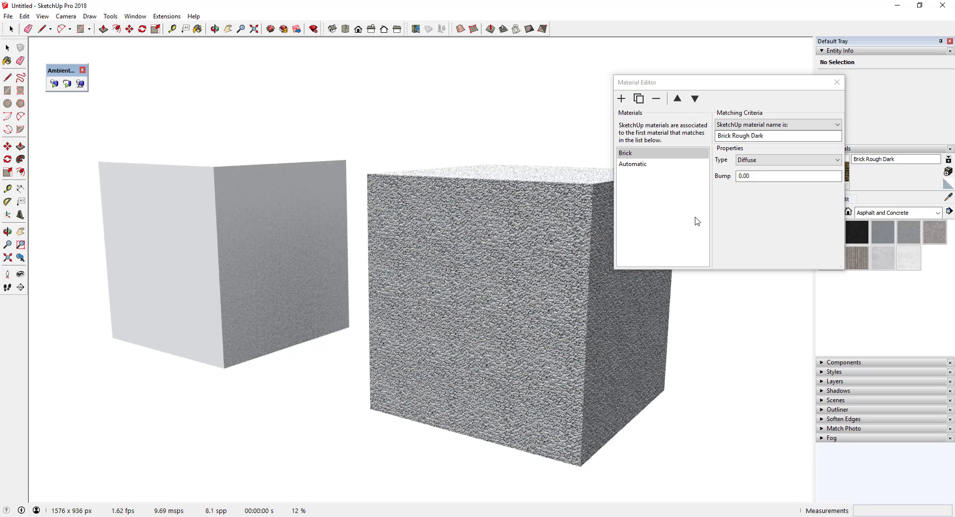
Step: Compare bump values of 0.1 and 0.5 for the Brick material in the render, finishing with a bump of 1.00
click(751, 177)
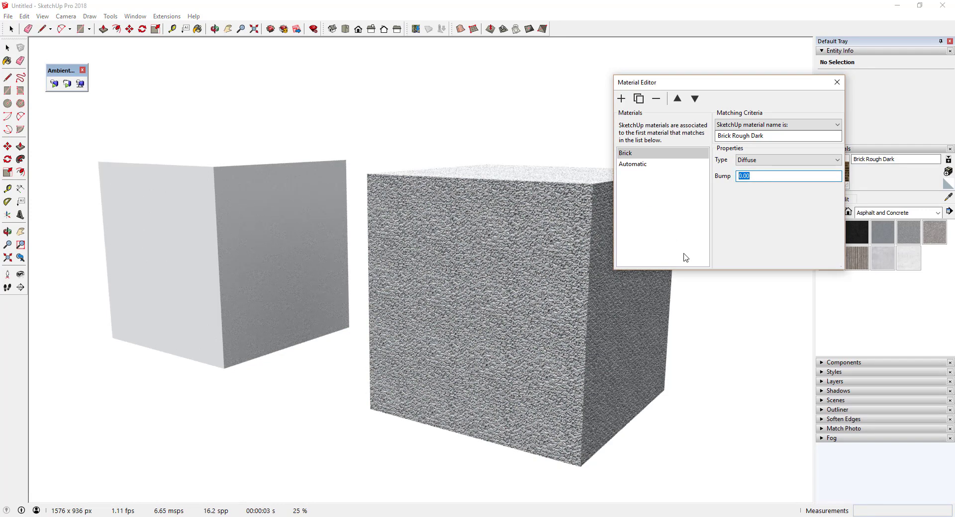
text(0.1)
key(Return)
text(0.5)
key(Return)
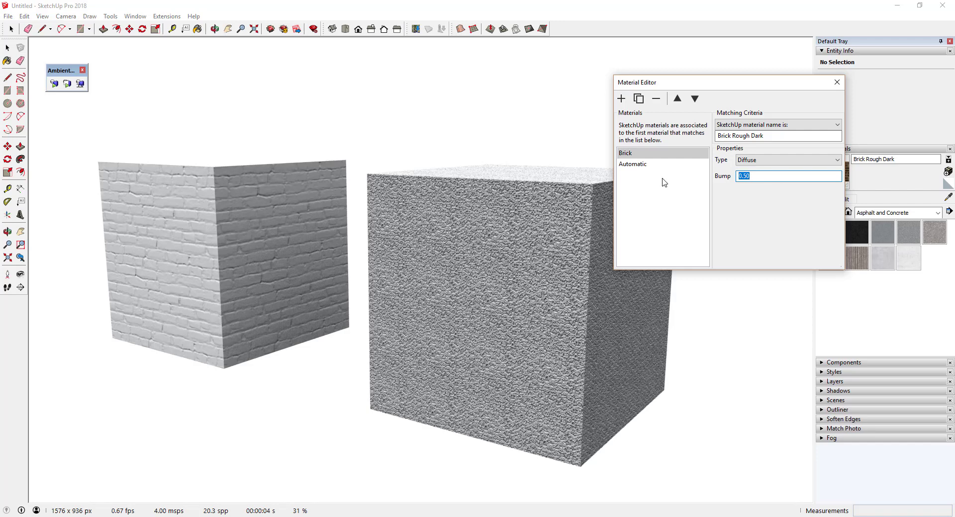
text(0.1)
key(Return)
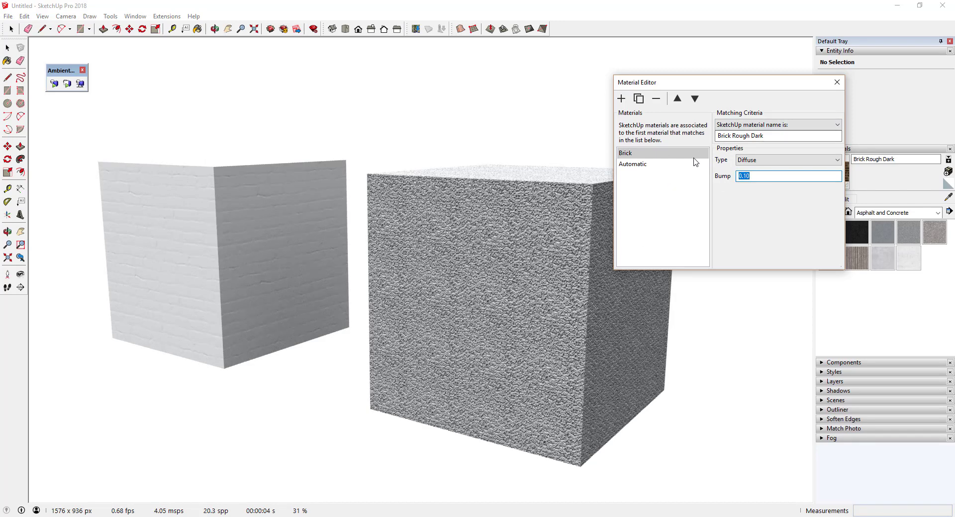
text(1)
key(Return)
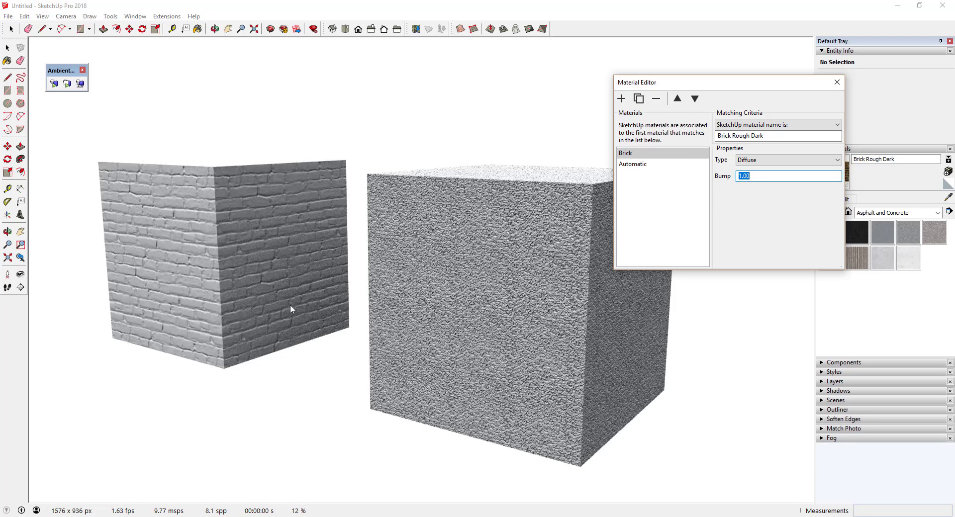